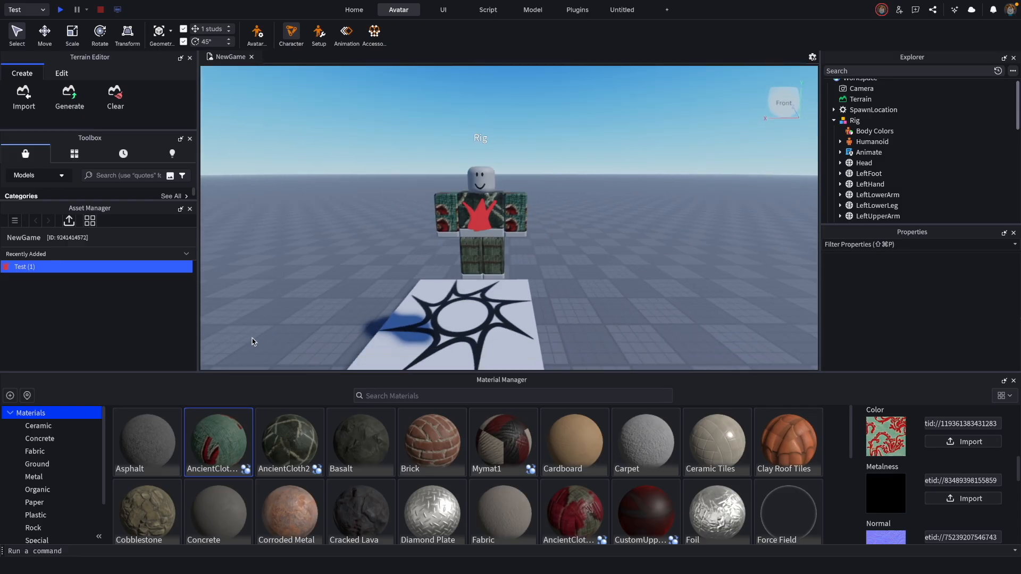
scroll(626, 291, "up", 5)
scroll(627, 290, "down", 3)
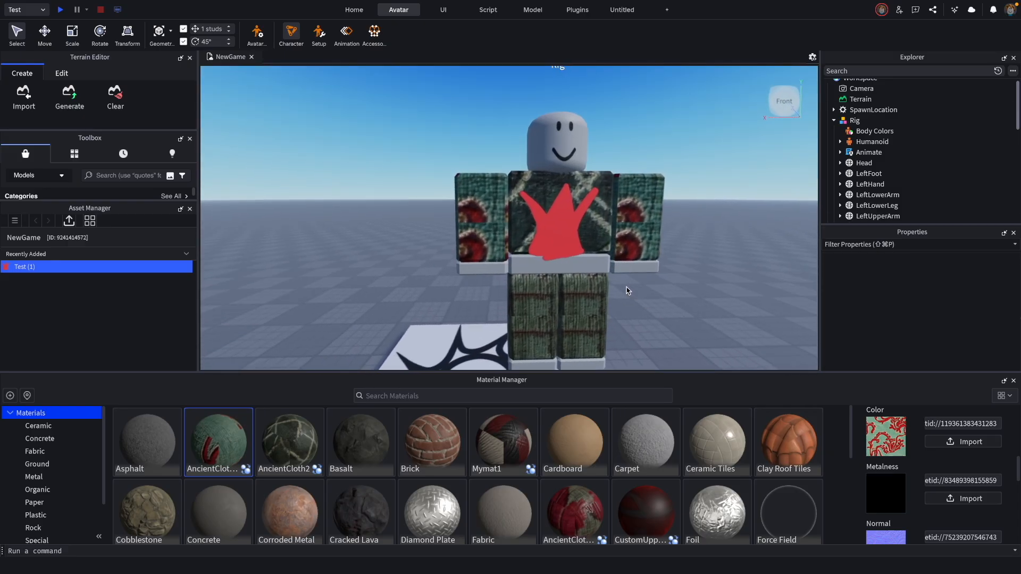
right_click_drag(626, 291, 626, 289)
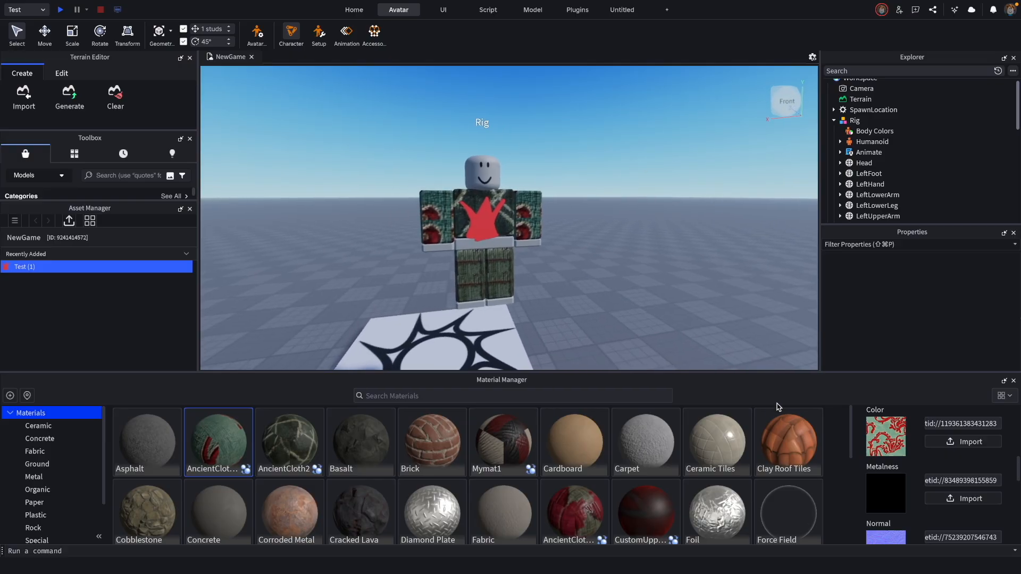
left_click_drag(771, 372, 775, 458)
right_click_drag(718, 375, 686, 370)
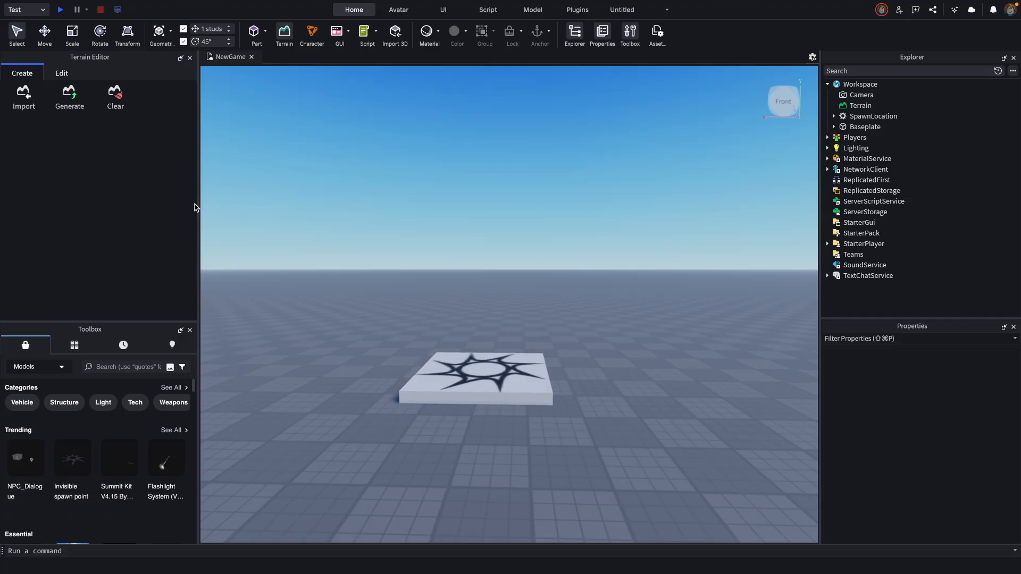
Generate an R15 masculine Block Avatar rig above the spawn location and deselect it
left_click(401, 11)
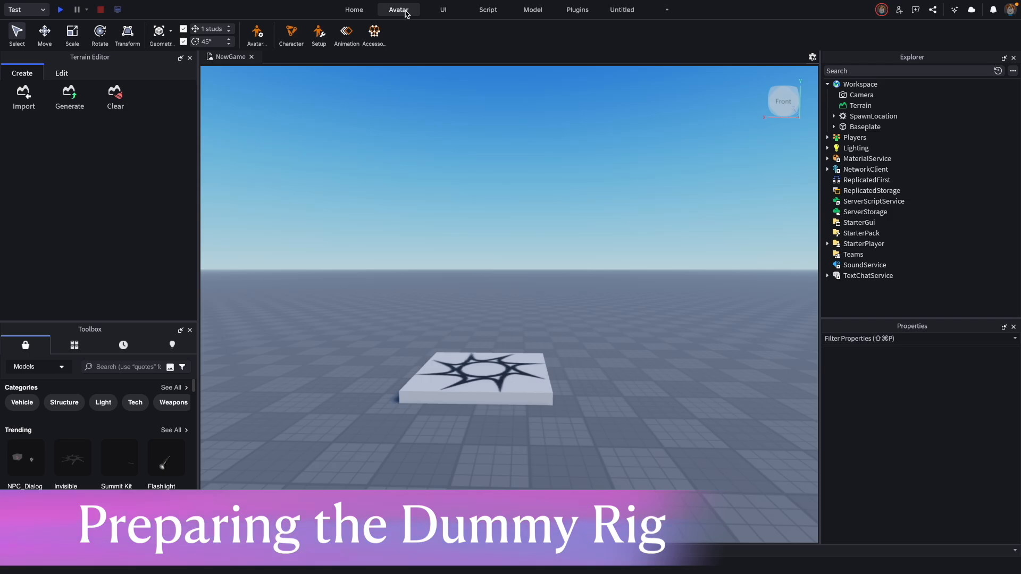
left_click(295, 38)
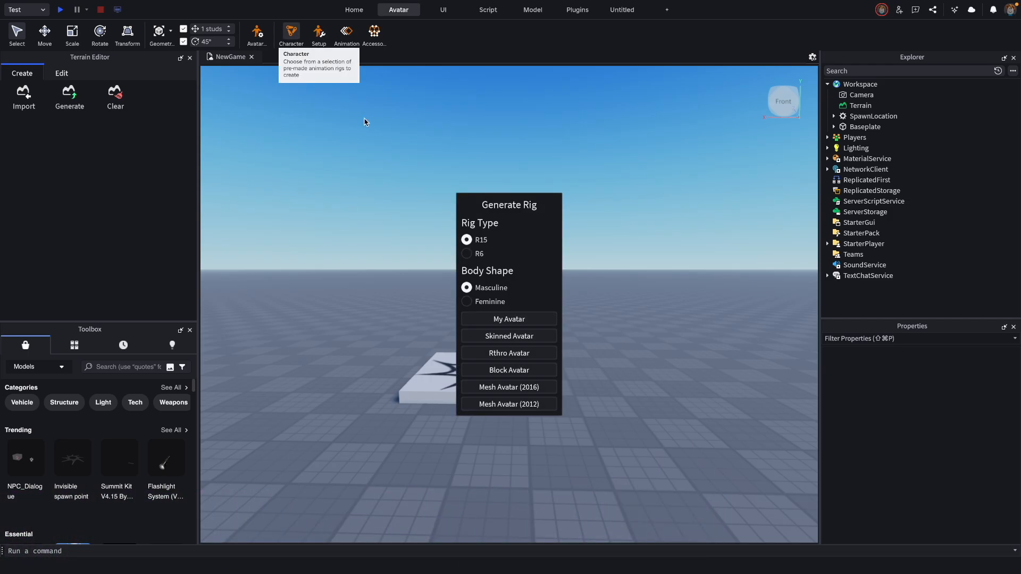
left_click(535, 371)
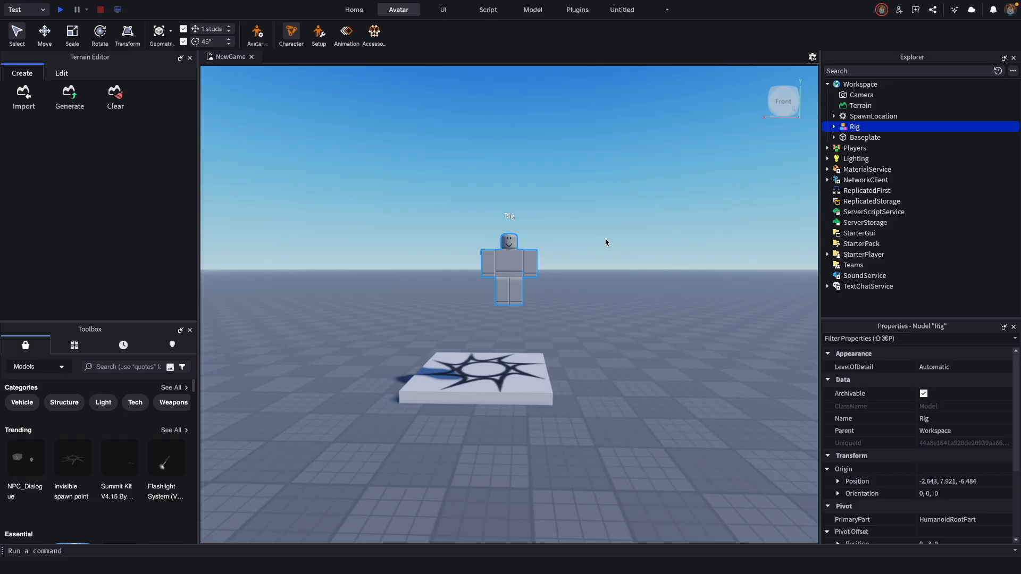
right_click_drag(605, 251, 605, 251)
scroll(605, 251, "up", 4)
scroll(605, 251, "down", 3)
scroll(605, 251, "up", 3)
left_click(636, 219)
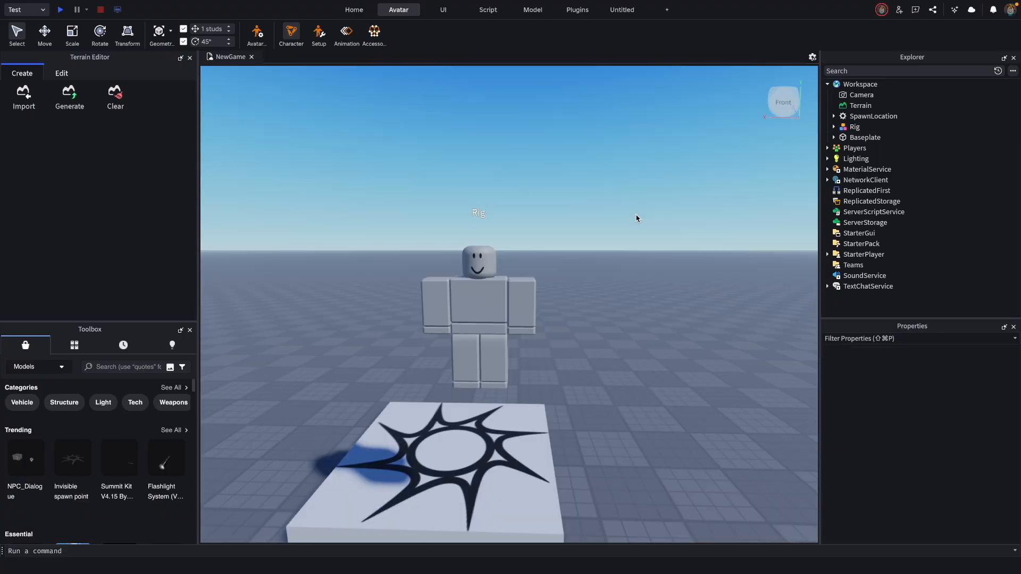
Expand the Rig model's hierarchy and select its UpperTorso part
left_click(834, 127)
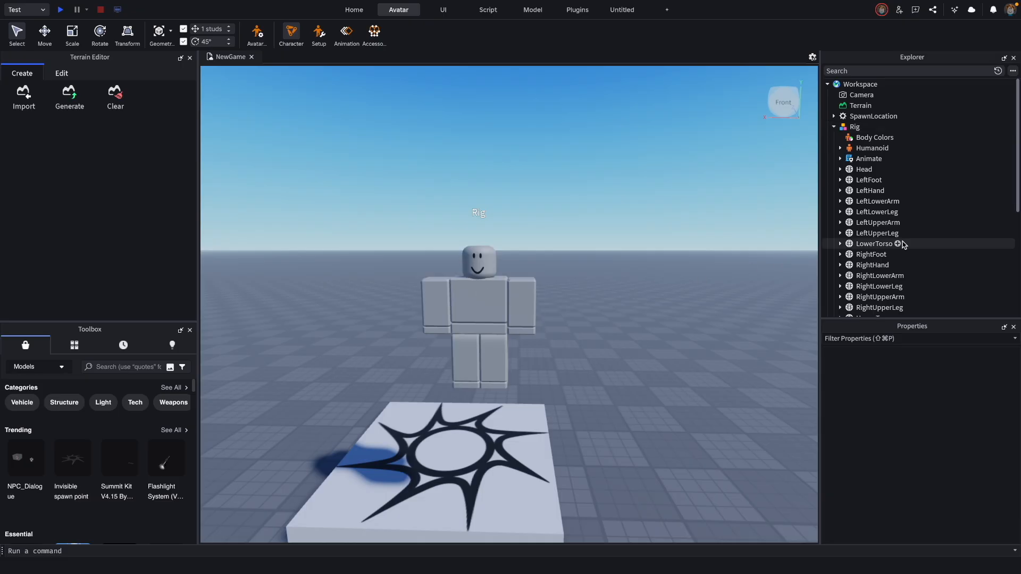
scroll(903, 244, "down", 3)
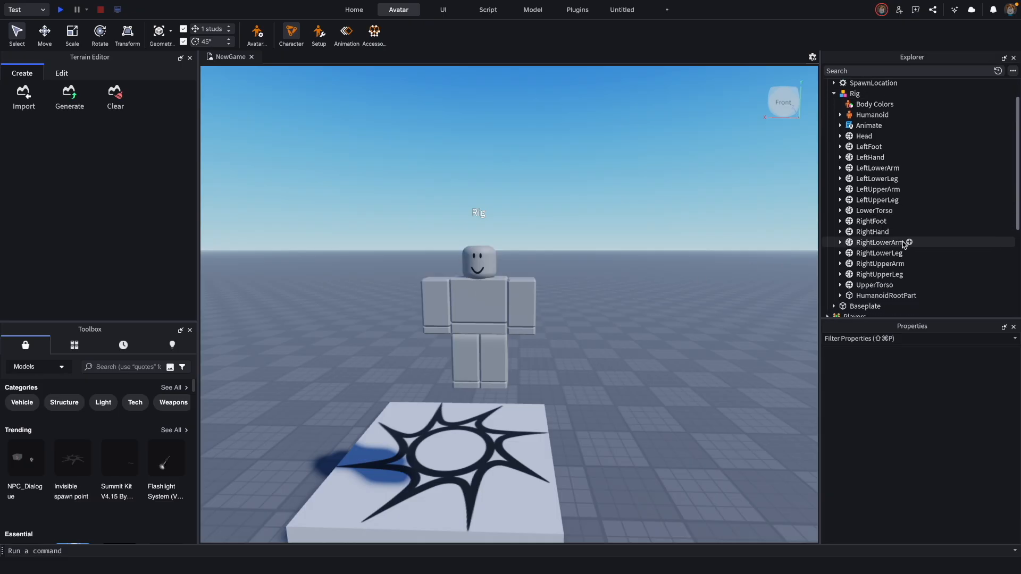
left_click(874, 286)
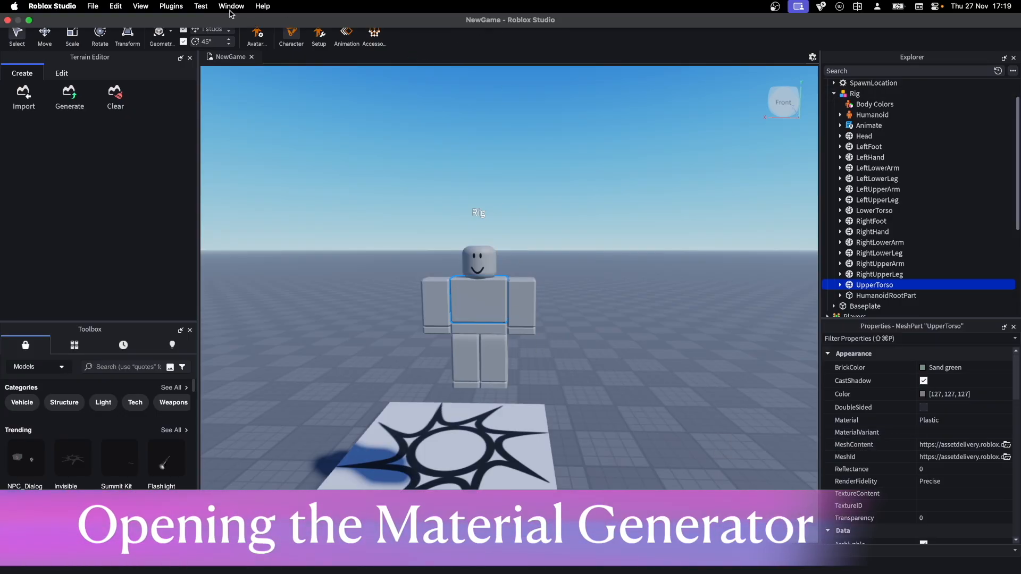
Show the Material Generator and the Material Manager in the workspace
left_click(231, 6)
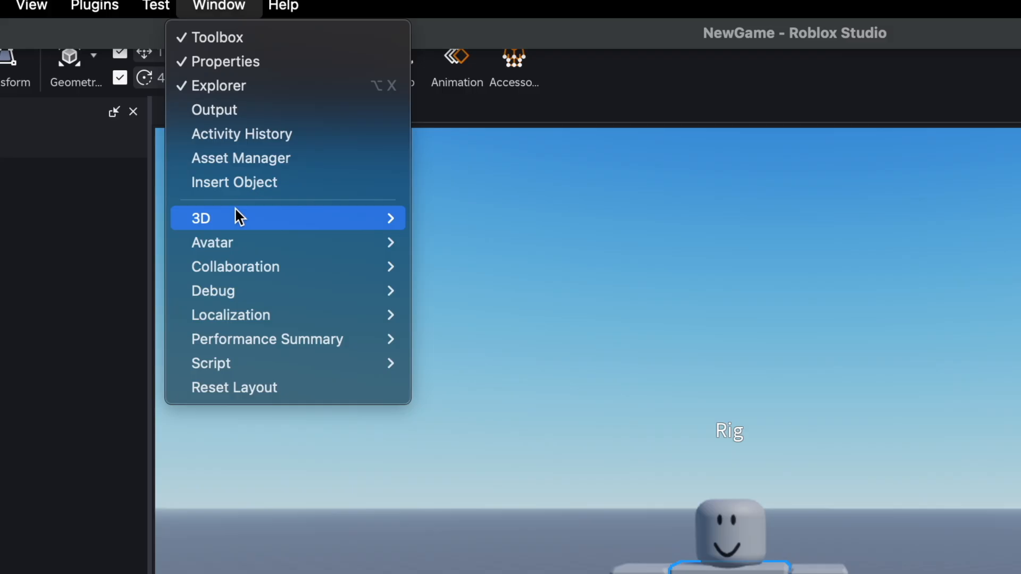
mouse_move(234, 209)
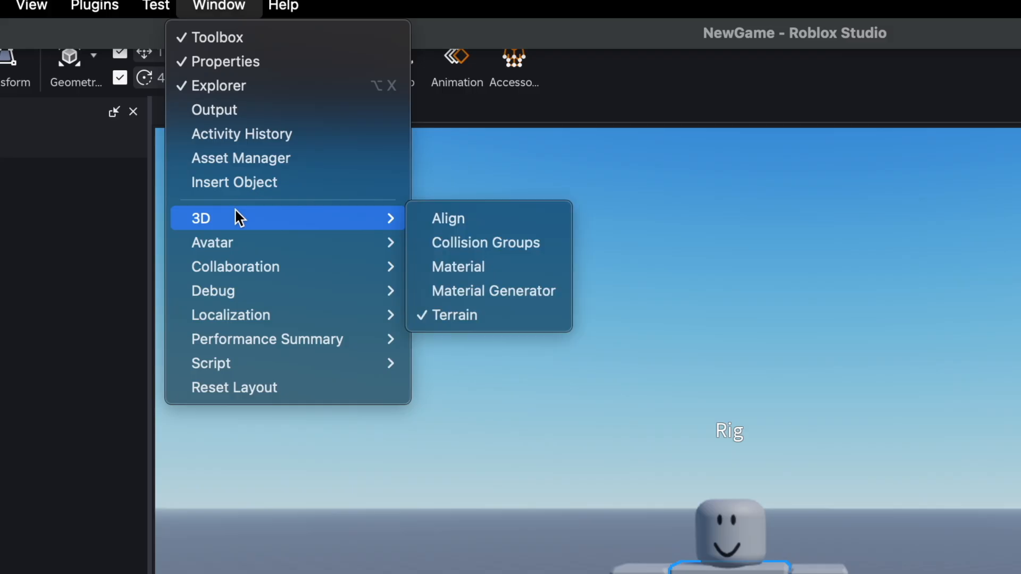
left_click(464, 287)
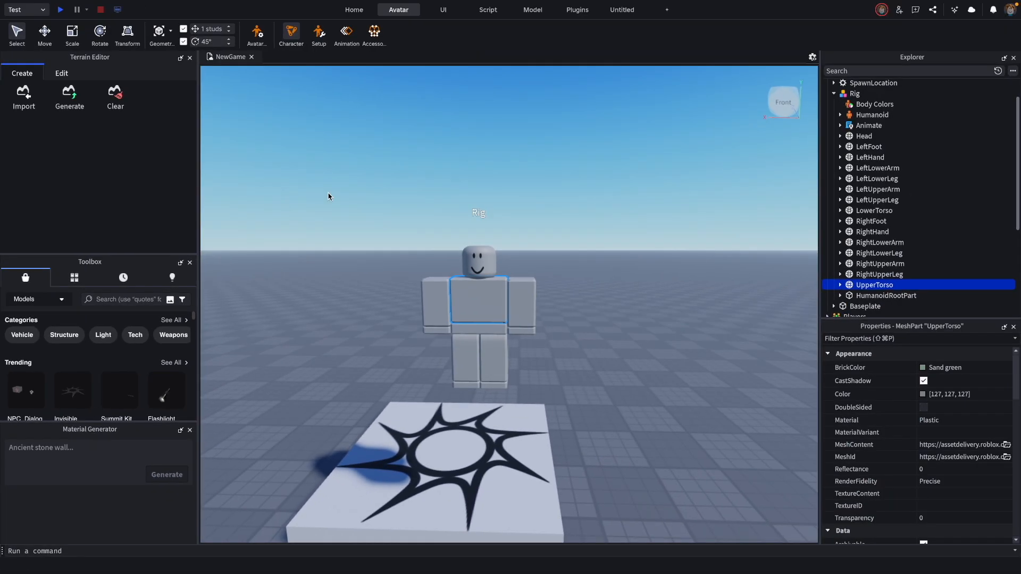
left_click(229, 6)
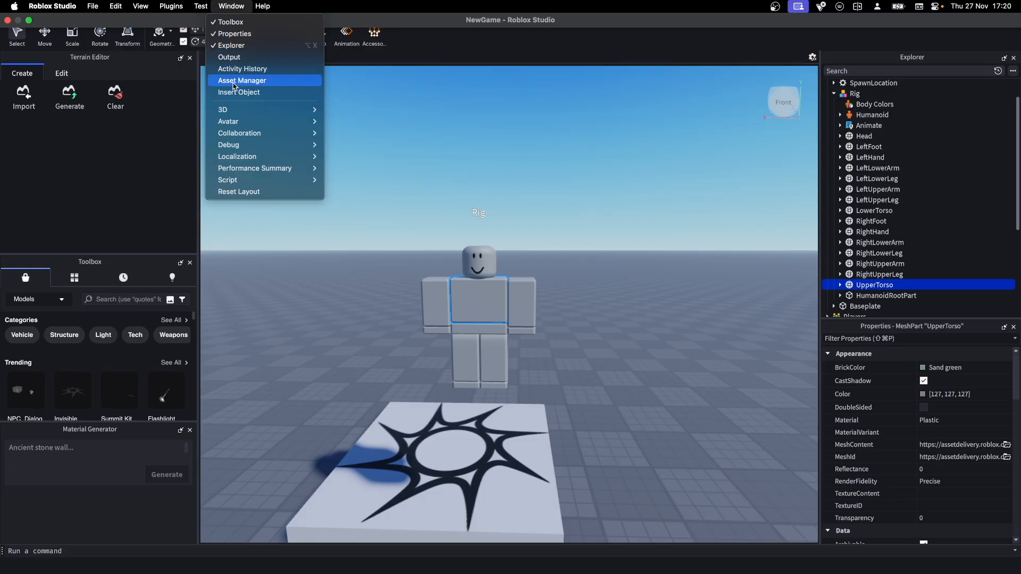
mouse_move(259, 110)
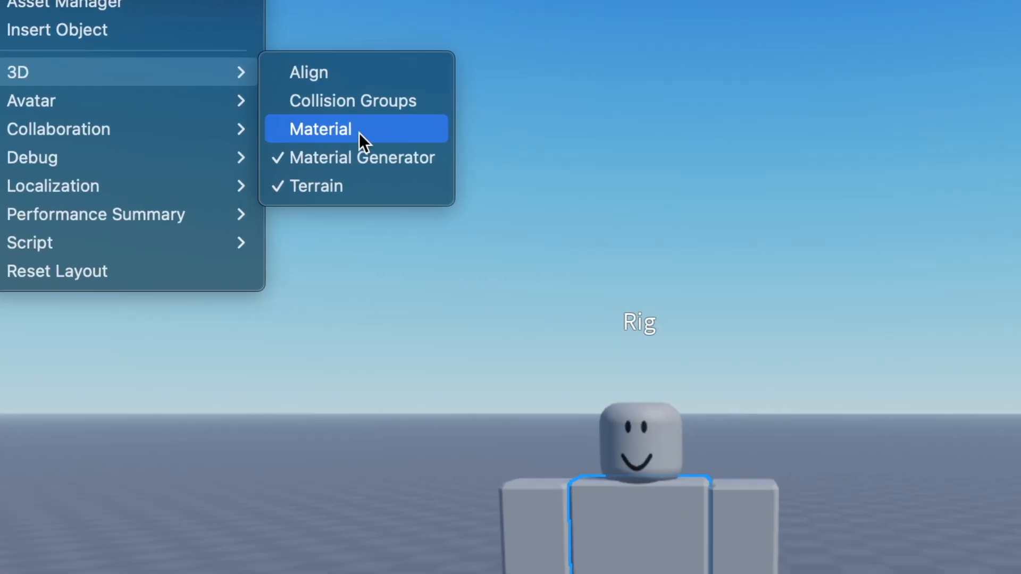
left_click(366, 138)
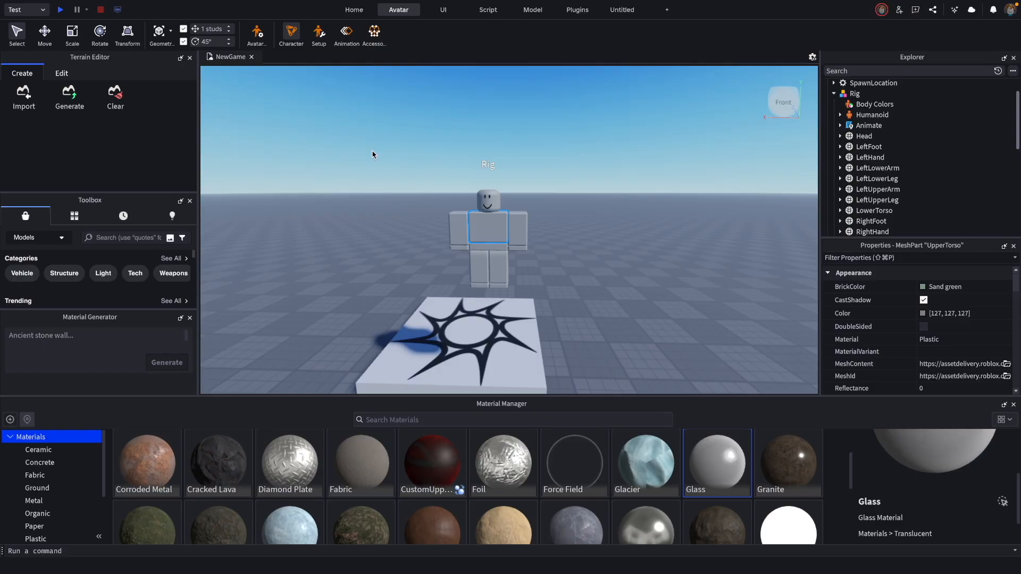
Enlarge the Material Generator by shrinking the Terrain Editor and Toolbox
left_click_drag(133, 312, 128, 273)
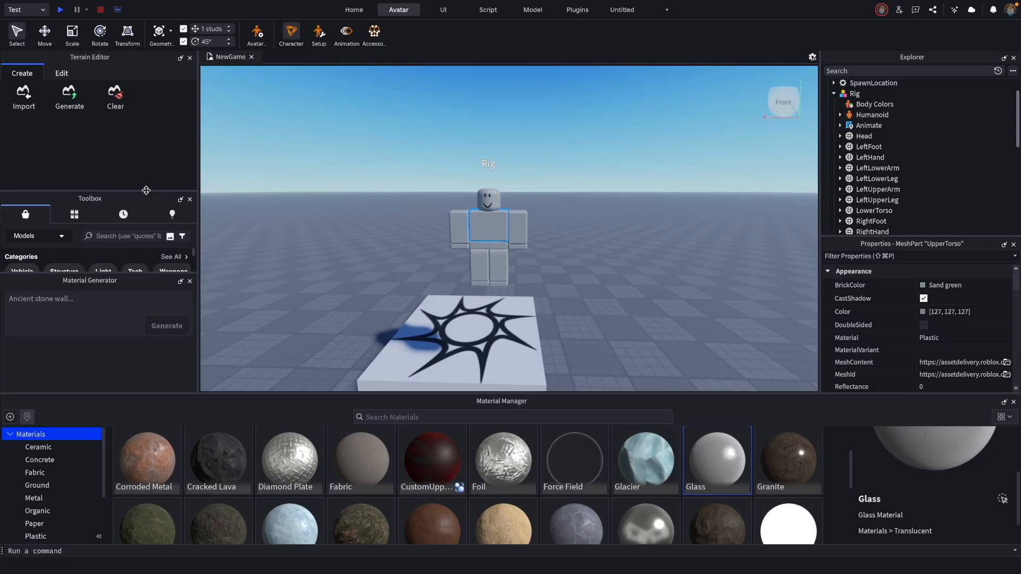
left_click_drag(147, 191, 162, 136)
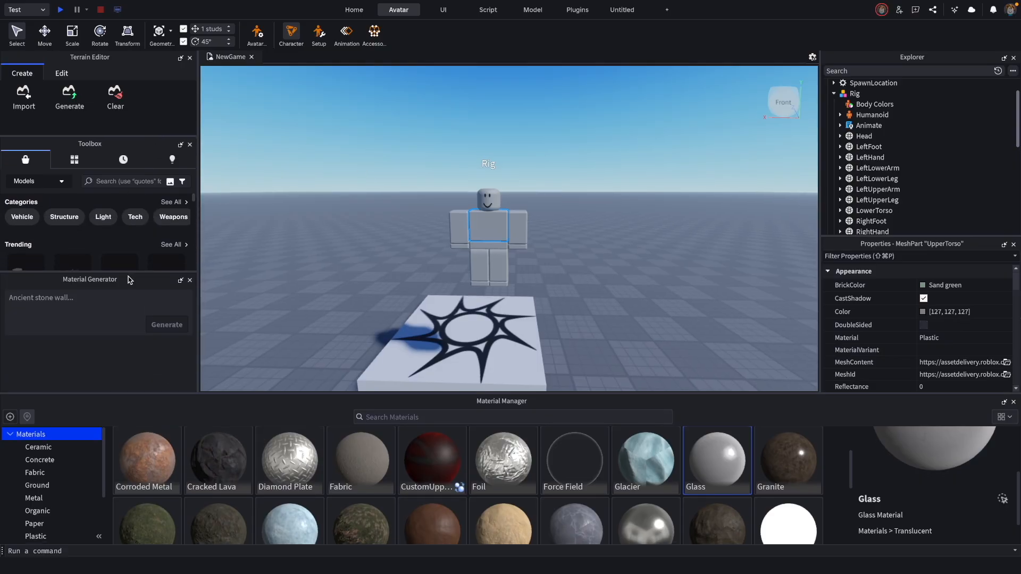
left_click_drag(132, 272, 145, 211)
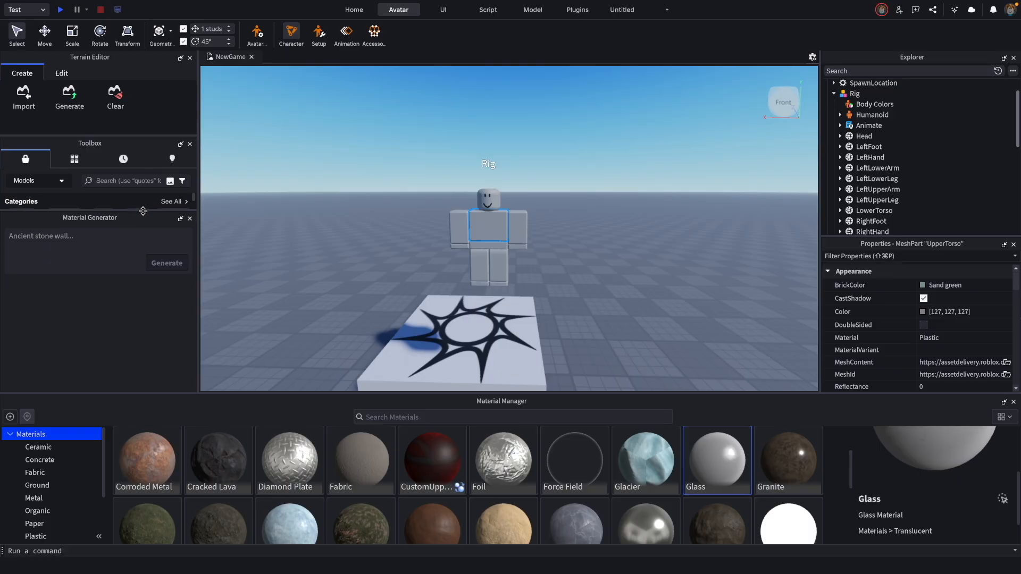
Generate material variations from the prompt "Ancient Cloth"
left_click(89, 243)
type("An")
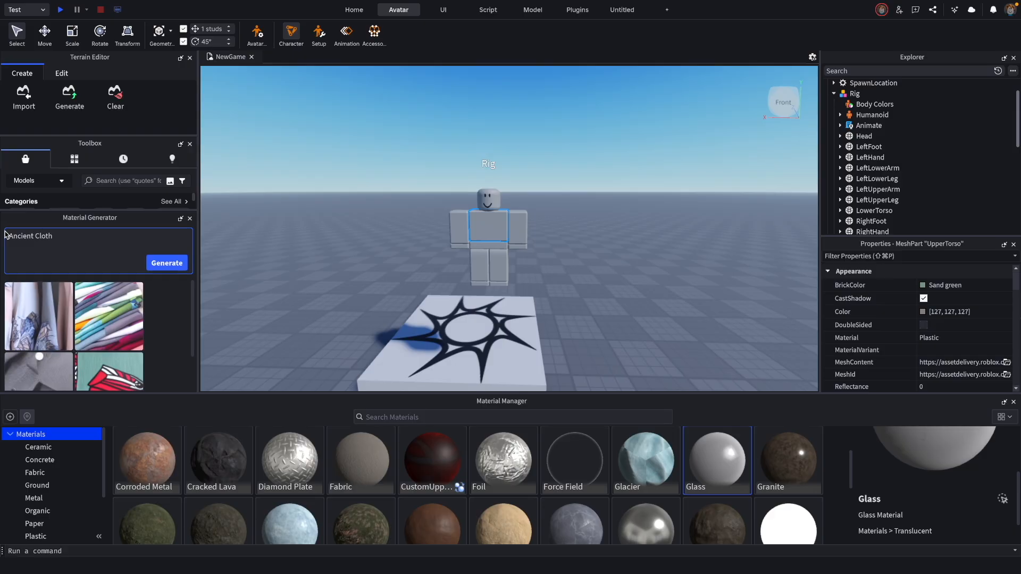
type("cient Cloth")
key("Return")
left_click(167, 263)
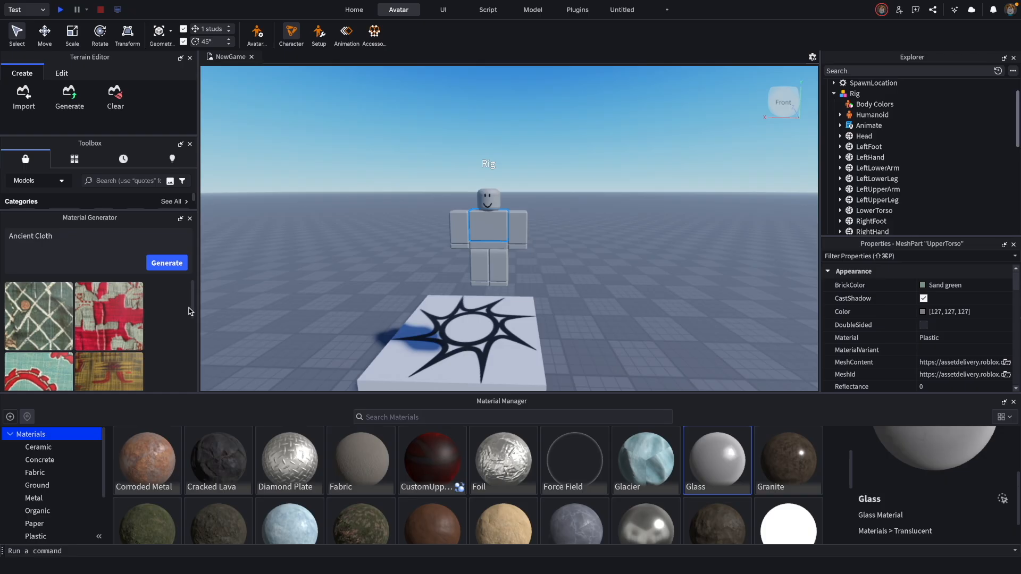
Choose the generated red and grey-green patchwork cloth for the UpperTorso
mouse_move(192, 308)
left_mouse_down()
mouse_move(194, 372)
mouse_move(192, 309)
left_mouse_up()
mouse_move(193, 302)
left_mouse_down()
mouse_move(194, 351)
mouse_move(187, 287)
left_mouse_up()
left_click(117, 321)
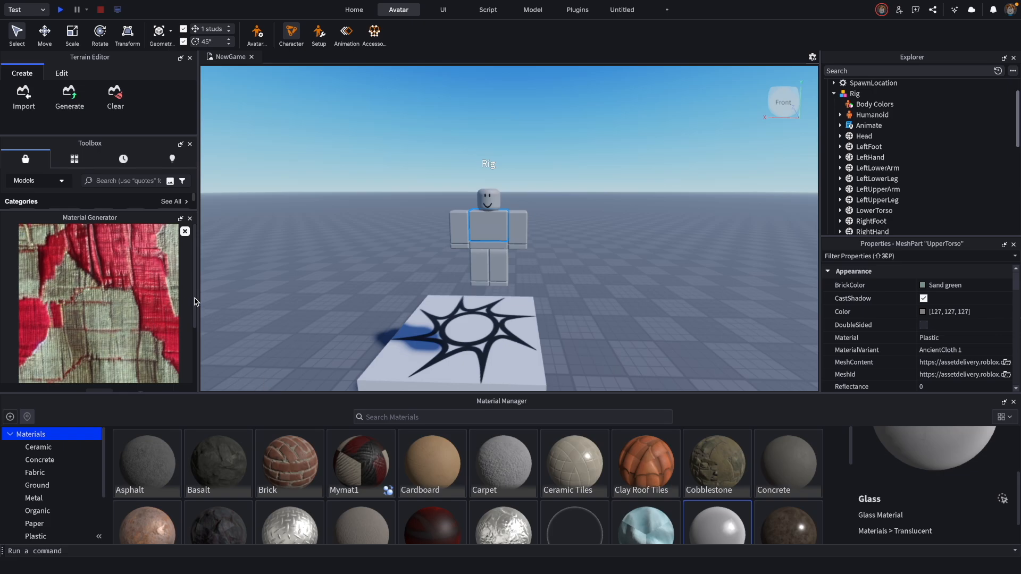
Set the base material of the AncientCloth 1 variant to Fabric, making room to reach the material choices
left_click_drag(194, 301, 200, 364)
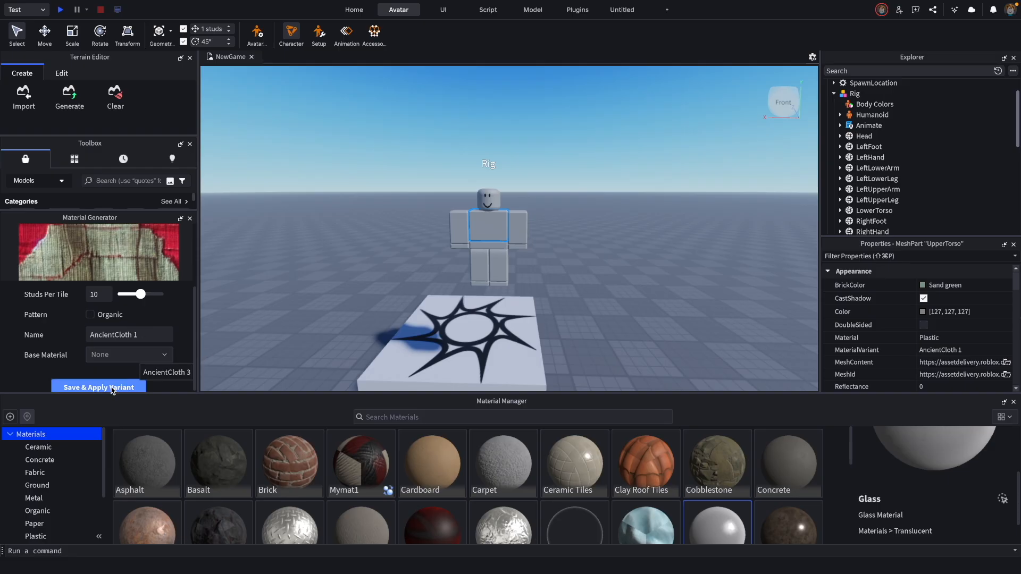
left_click(147, 358)
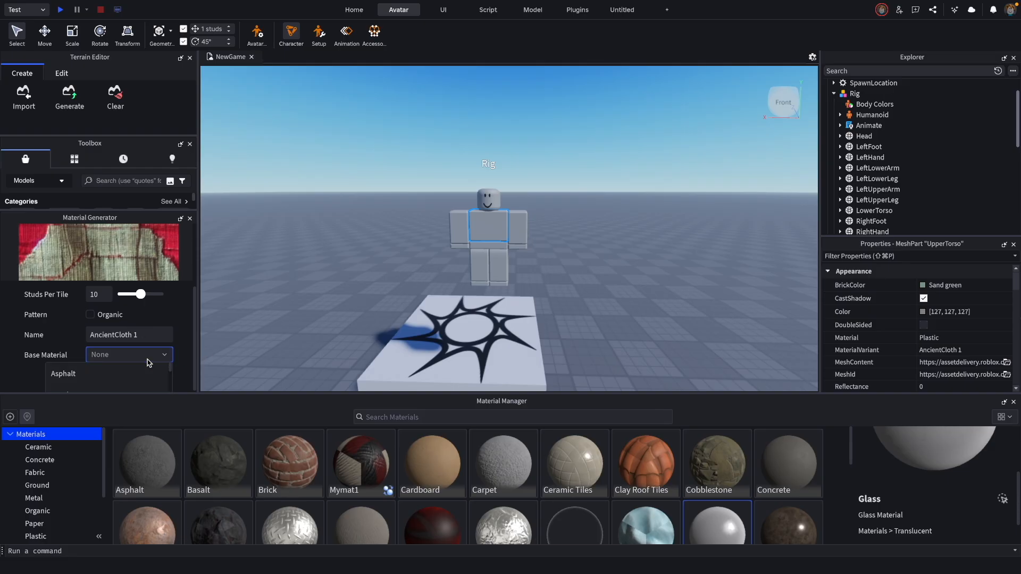
left_click(195, 368)
scroll(184, 352, "down", 1)
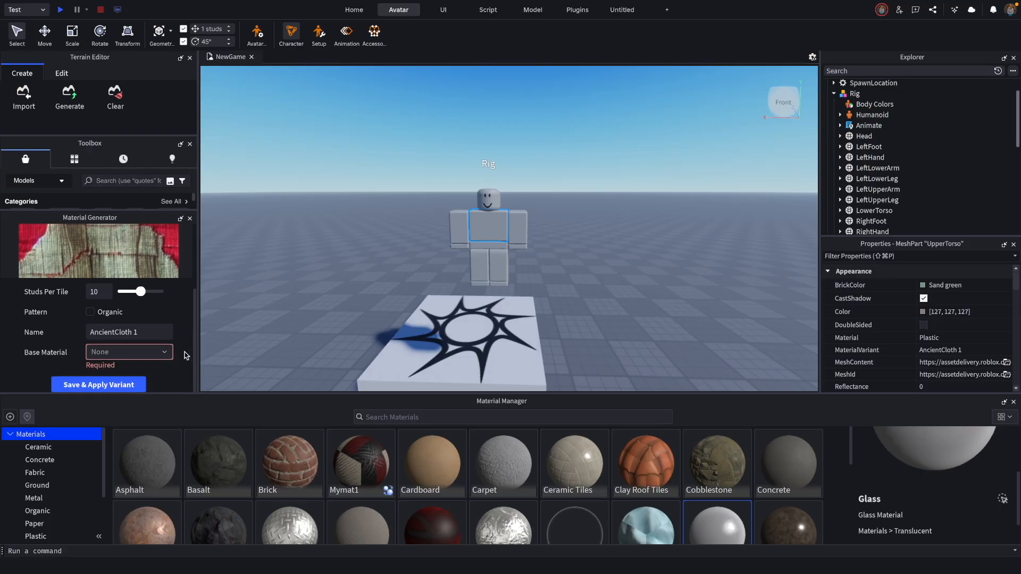
left_click(155, 353)
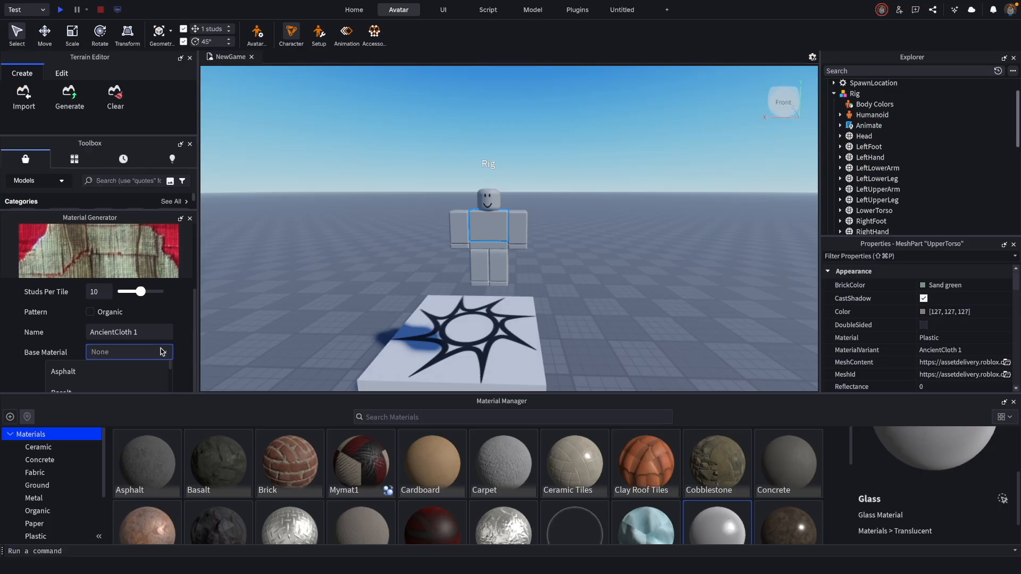
left_click_drag(148, 394, 147, 451)
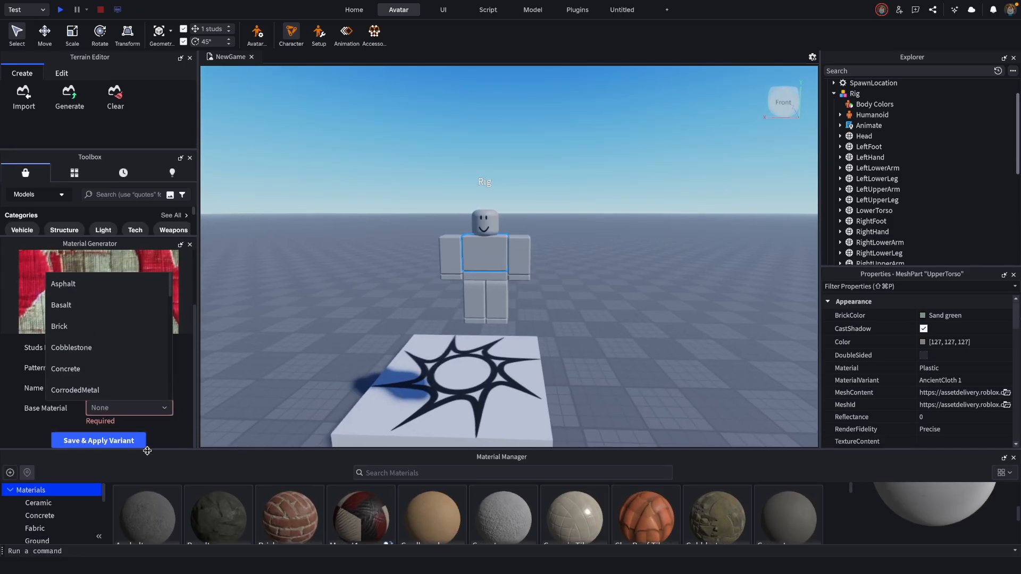
scroll(136, 374, "down", 1)
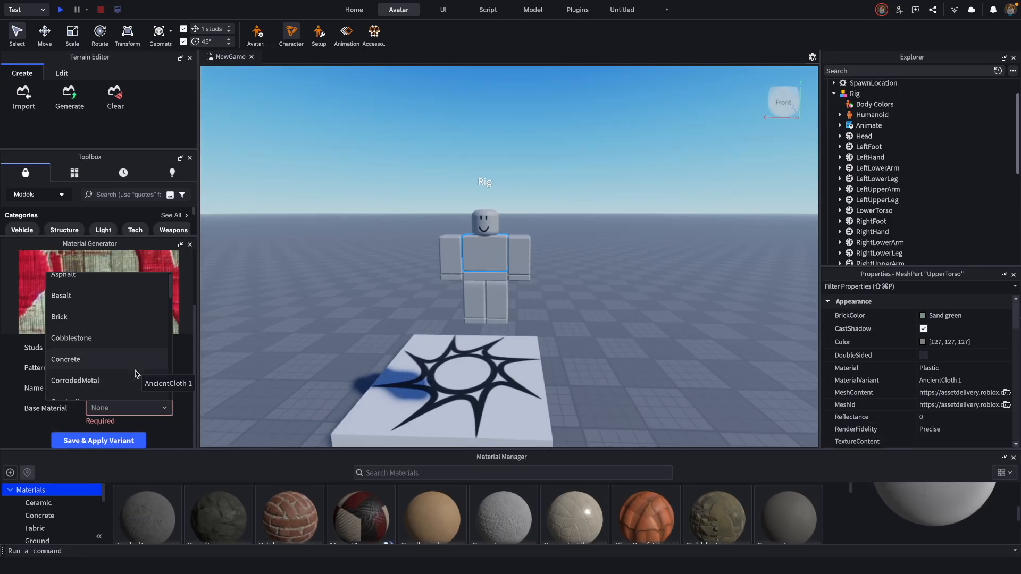
scroll(135, 374, "down", 7)
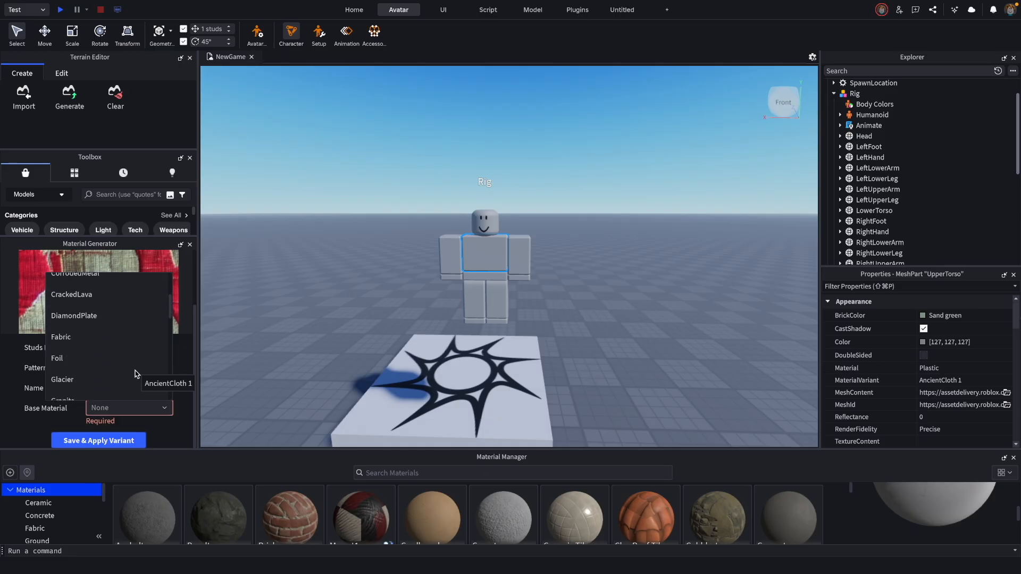
scroll(136, 374, "up", 2)
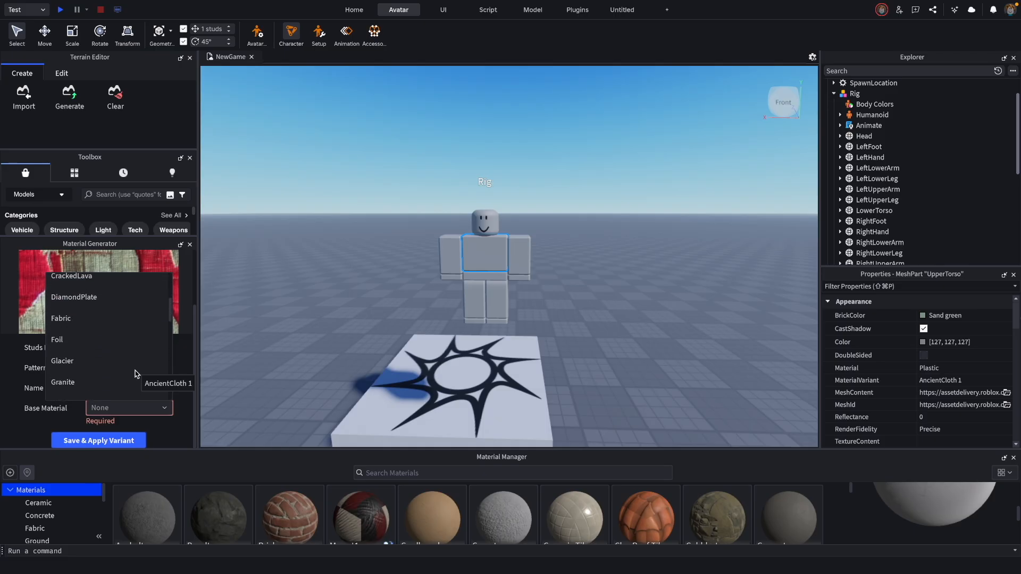
left_click(80, 330)
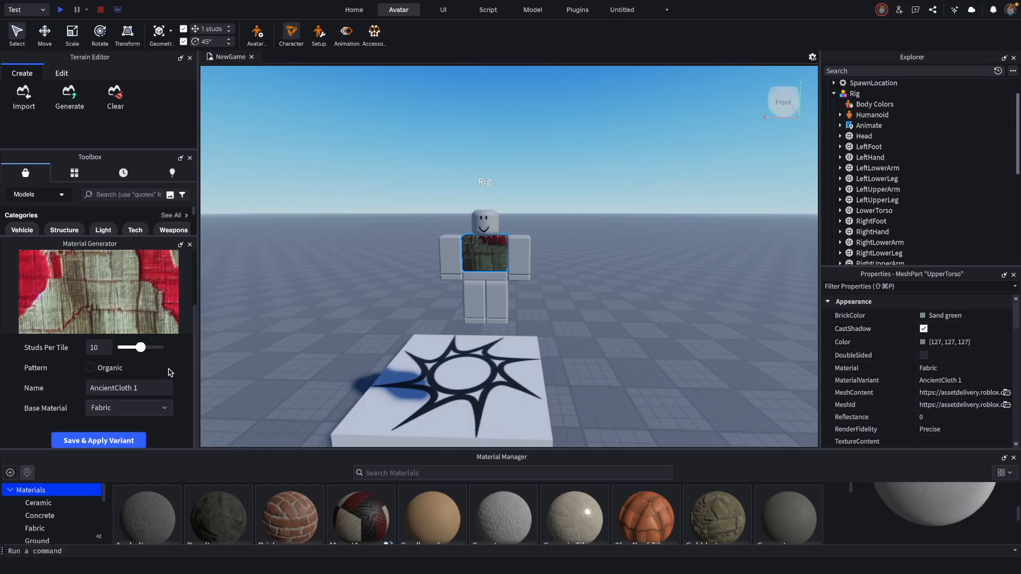
Save the AncientCloth 1 variant, apply it to the UpperTorso, and enlarge the Material Manager
mouse_move(195, 350)
left_mouse_down()
mouse_move(194, 341)
mouse_move(193, 367)
left_mouse_up()
left_click(155, 413)
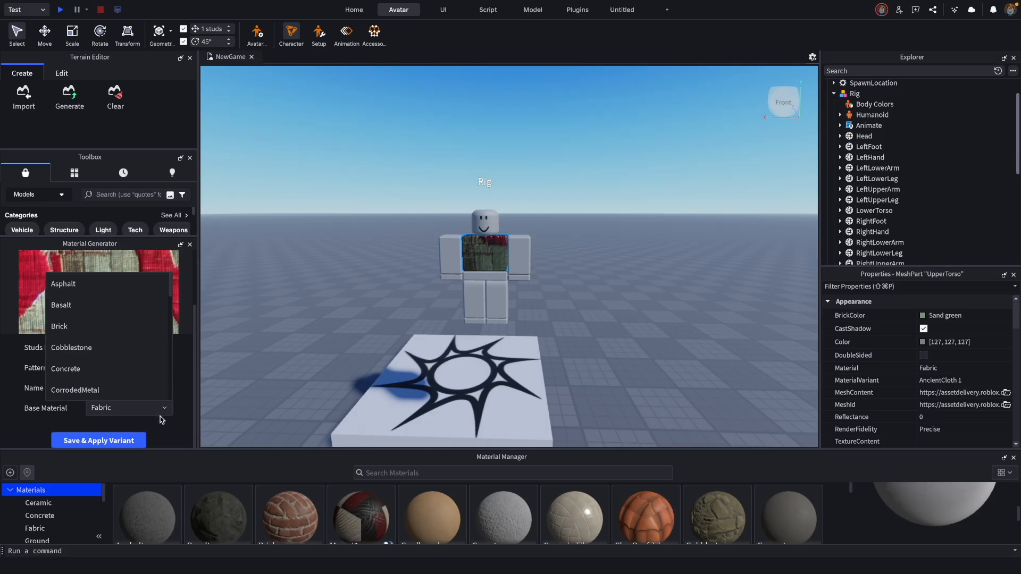
left_click(186, 415)
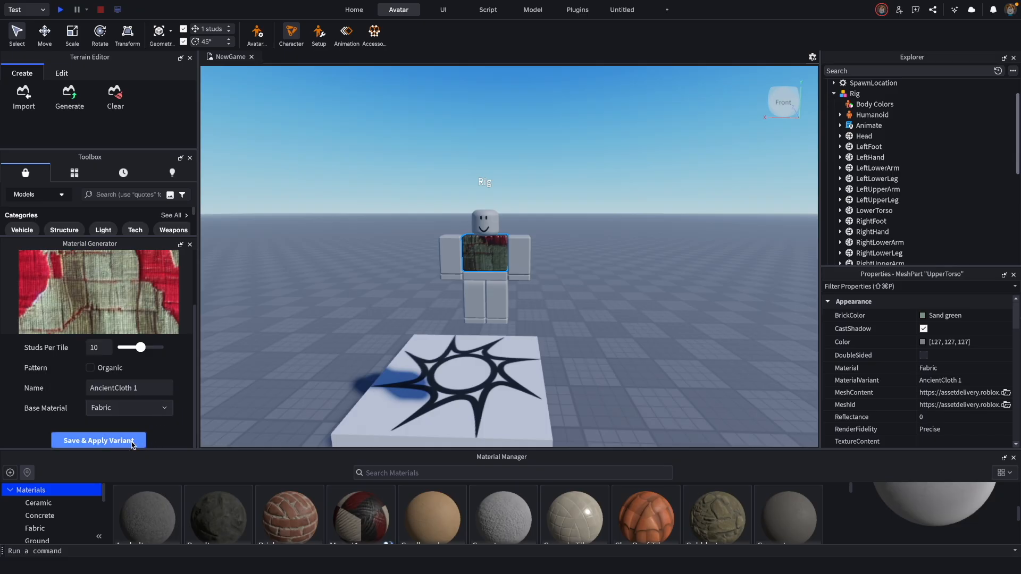
left_click(146, 441)
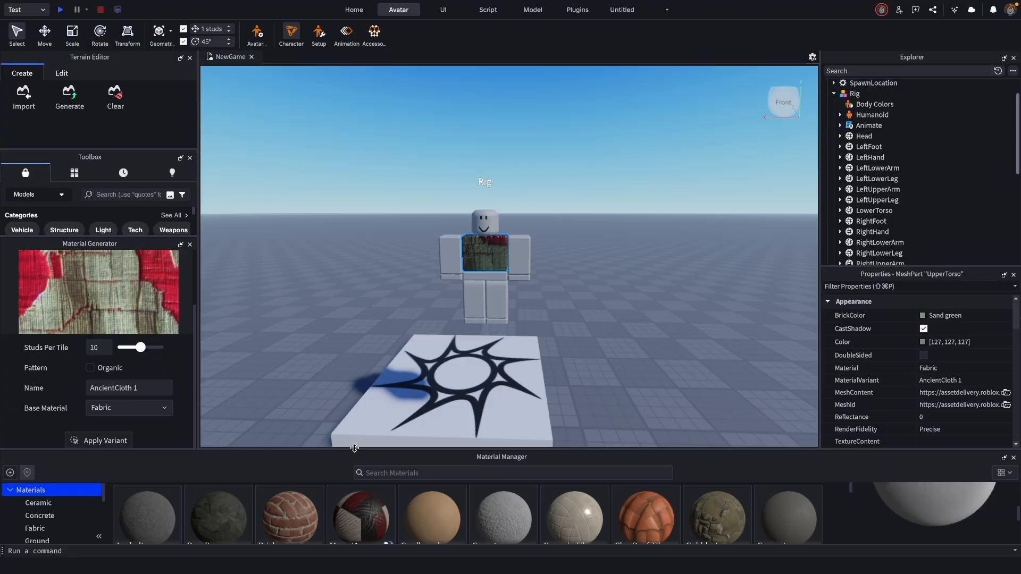
left_click_drag(355, 450, 355, 447)
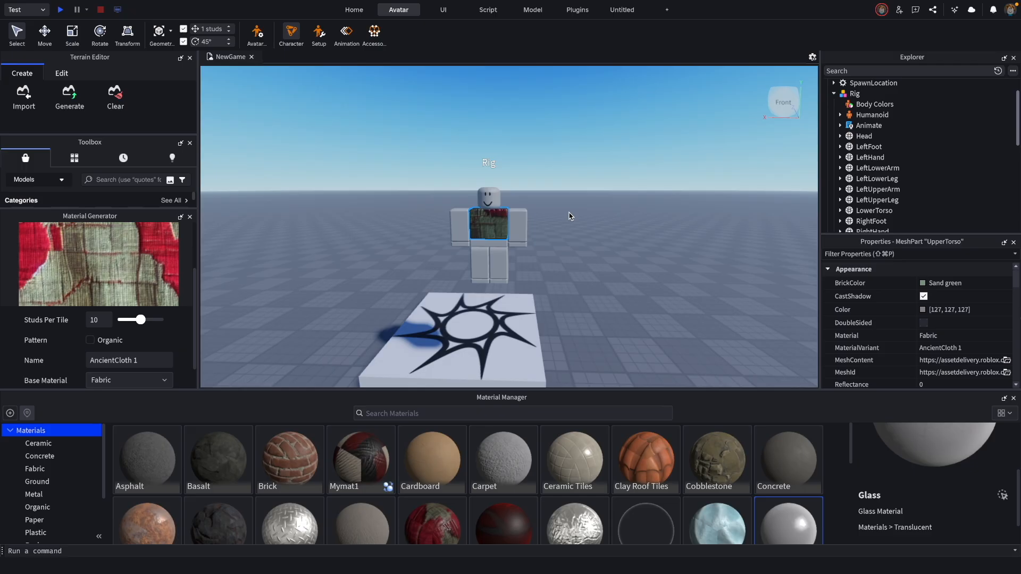
Examine the patchwork cloth on the rig's UpperTorso up close and from farther back
scroll(570, 215, "up", 10)
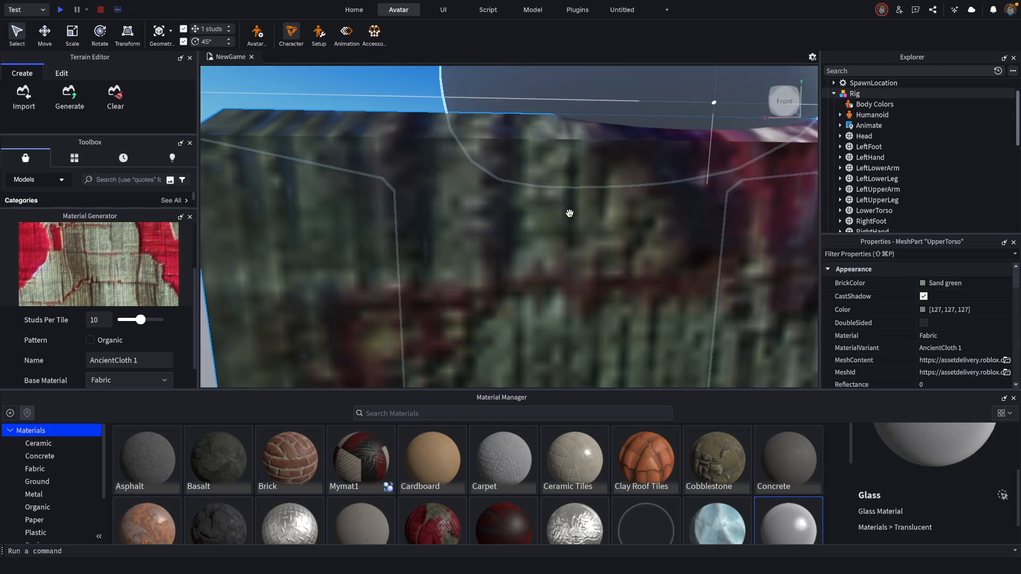
scroll(569, 214, "down", 12)
scroll(570, 217, "up", 4)
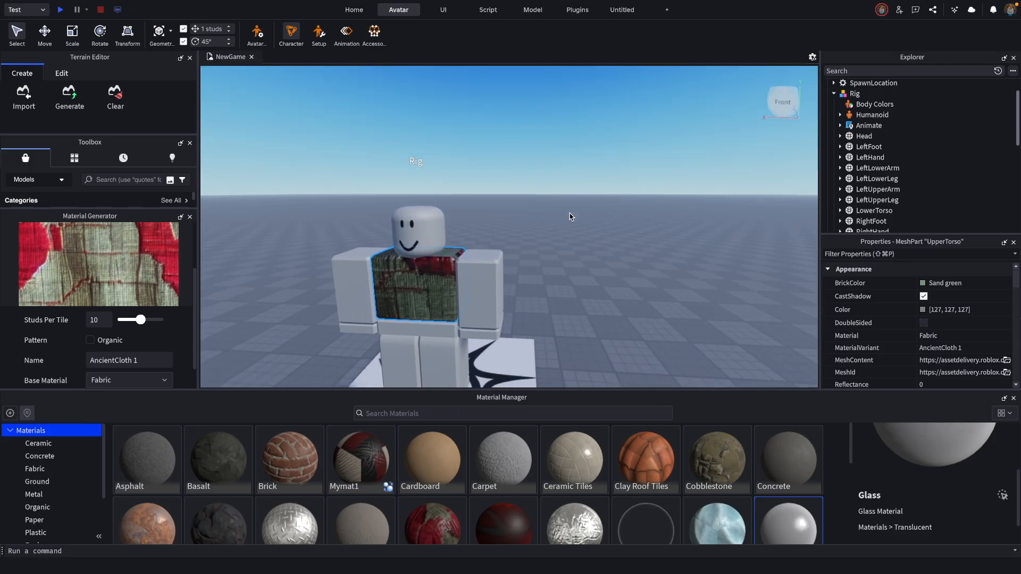
scroll(571, 216, "down", 2)
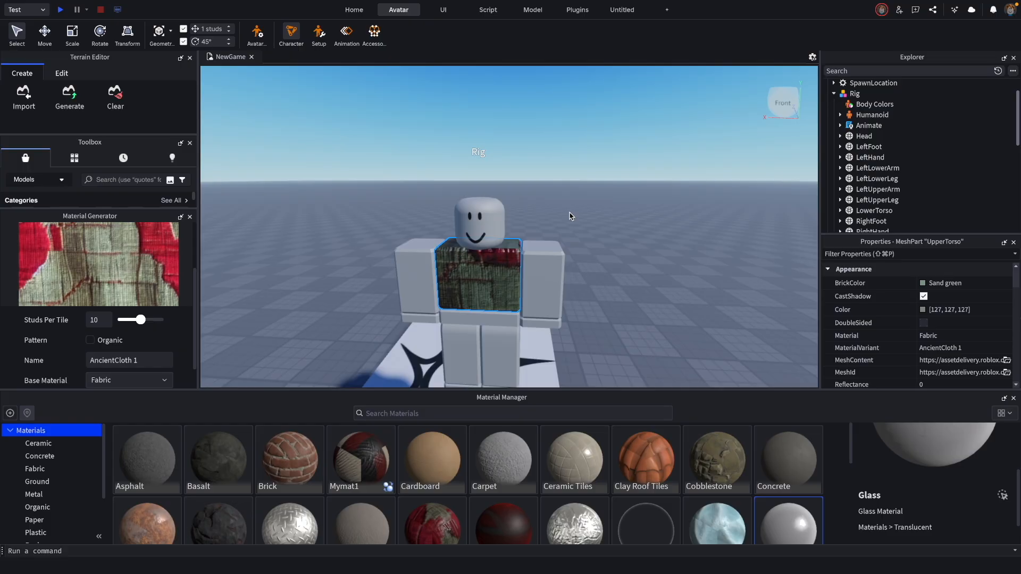
scroll(569, 215, "up", 3)
scroll(569, 216, "down", 5)
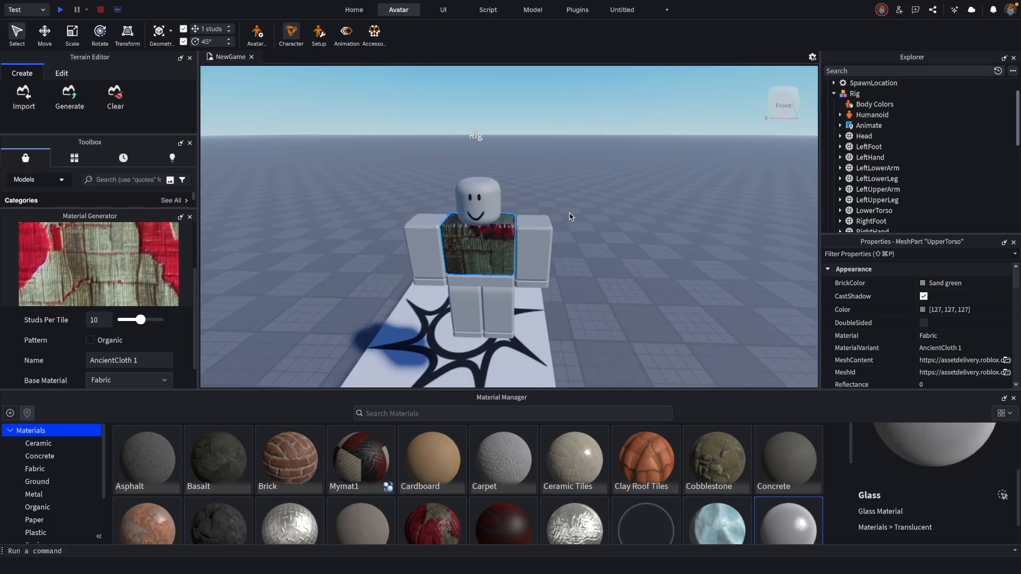
scroll(569, 216, "up", 5)
scroll(569, 216, "up", 3)
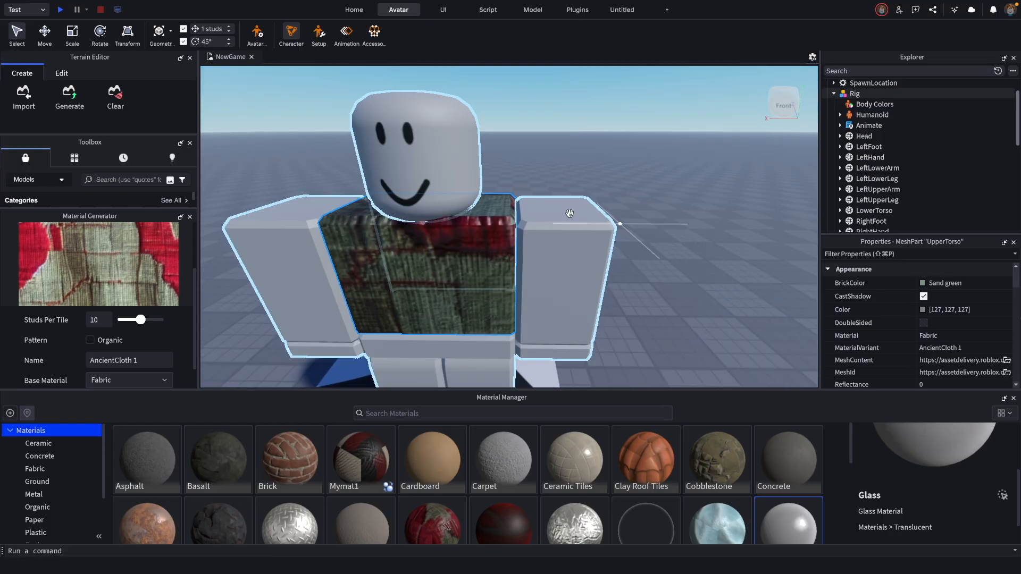
scroll(569, 213, "down", 8)
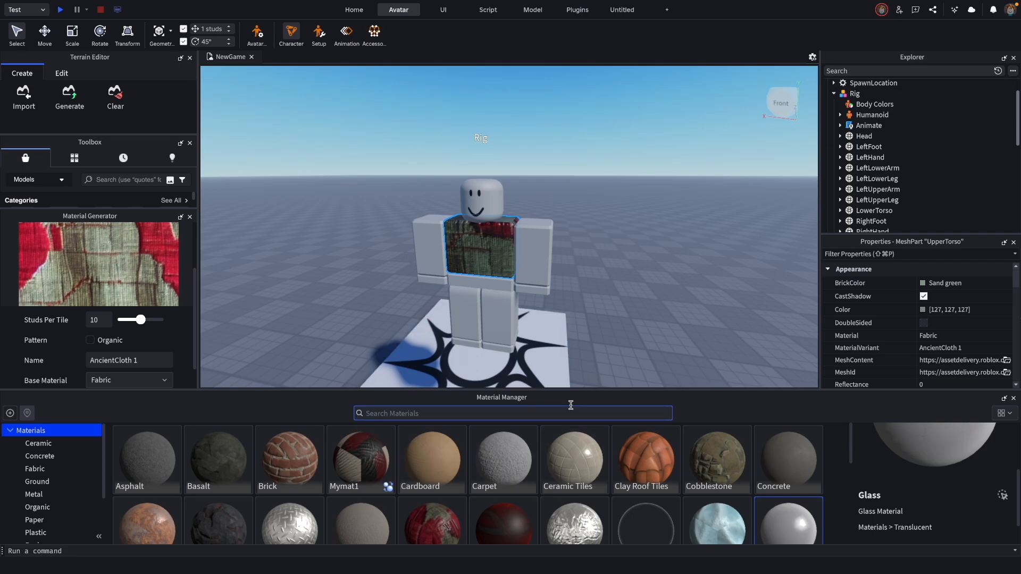
Enlarge the Material Manager and review the texture maps of the AncientCloth 1 variant
left_click_drag(587, 387, 588, 348)
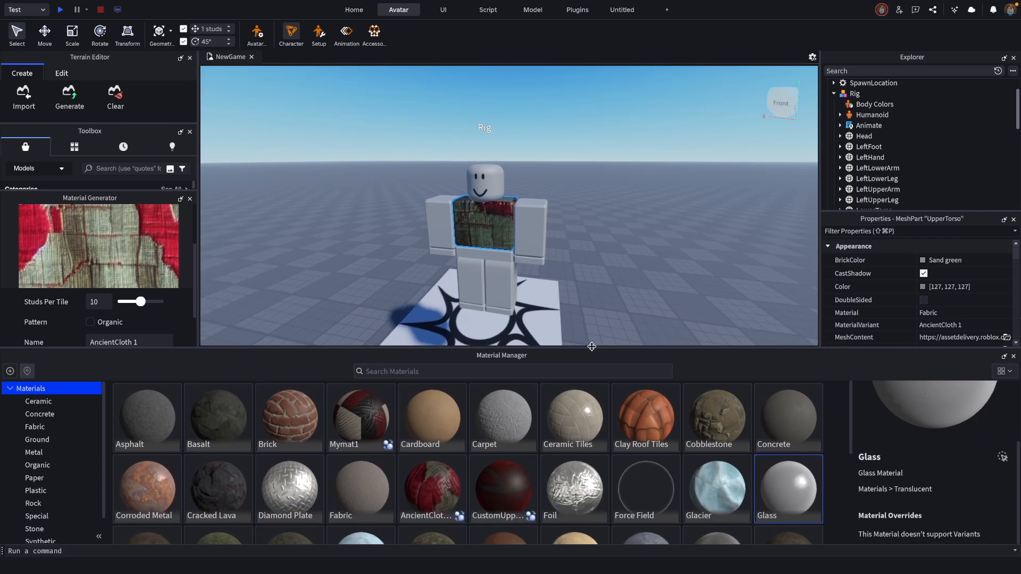
left_click(422, 499)
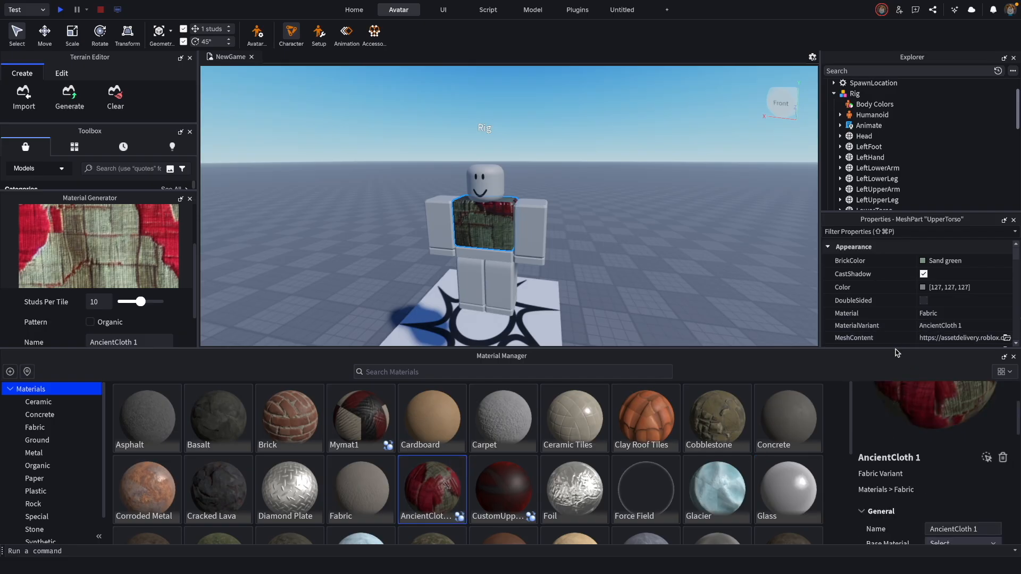
left_click_drag(896, 348, 895, 331)
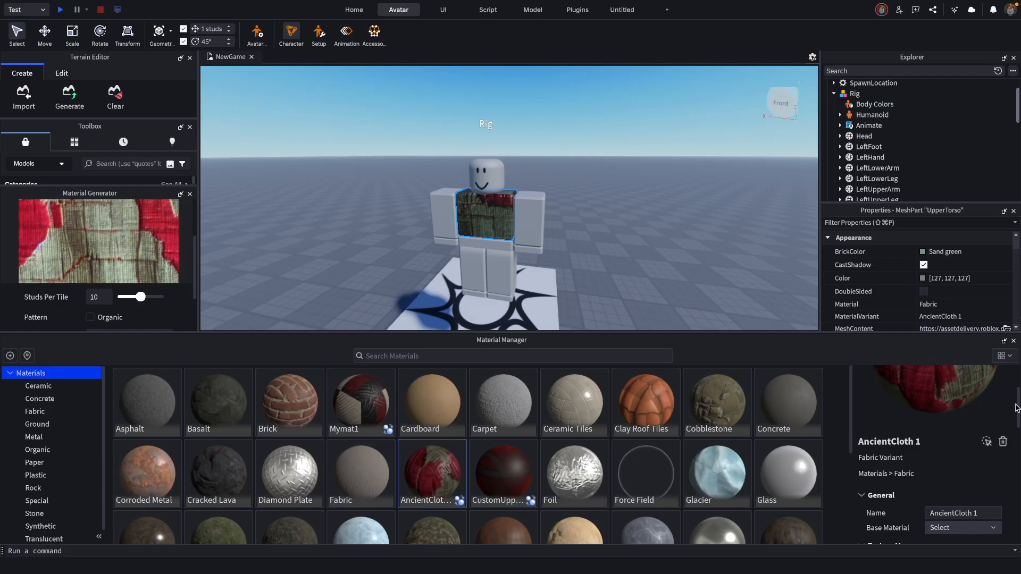
left_click_drag(1018, 411, 1016, 447)
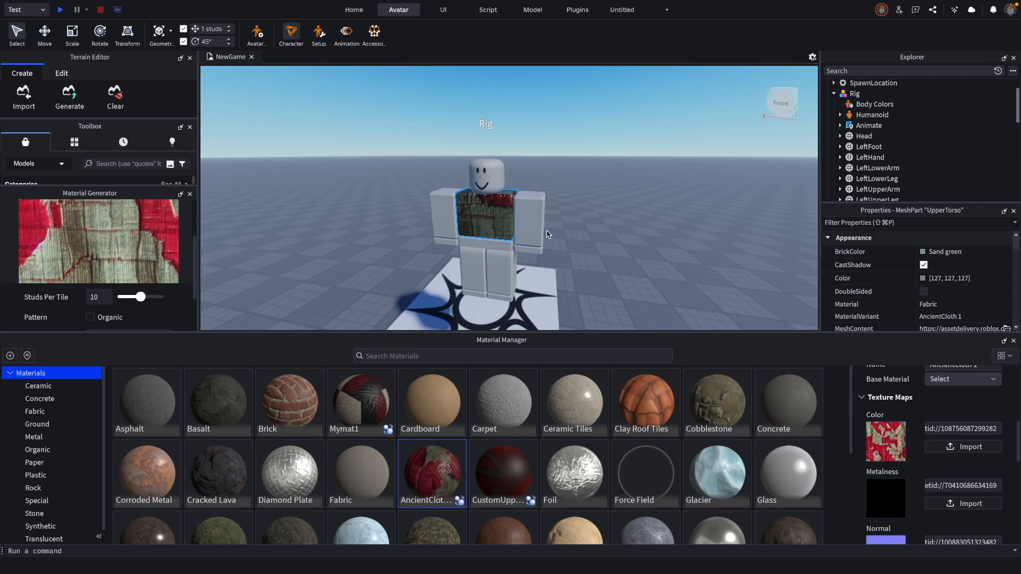
Return to the generated Ancient Cloth variations and choose the dark green cloth with the pale lattice pattern
left_click_drag(195, 252, 194, 207)
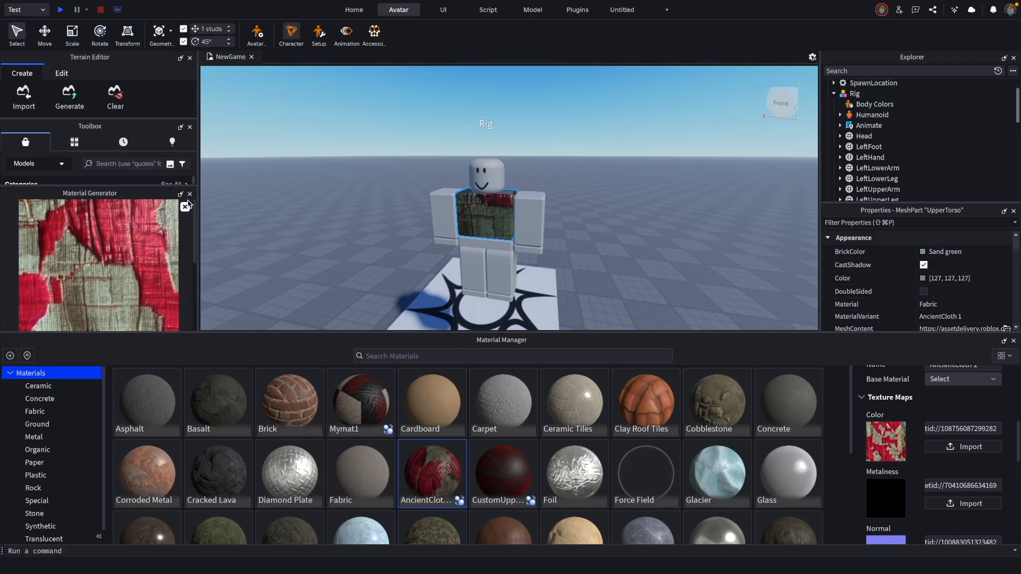
left_click(185, 208)
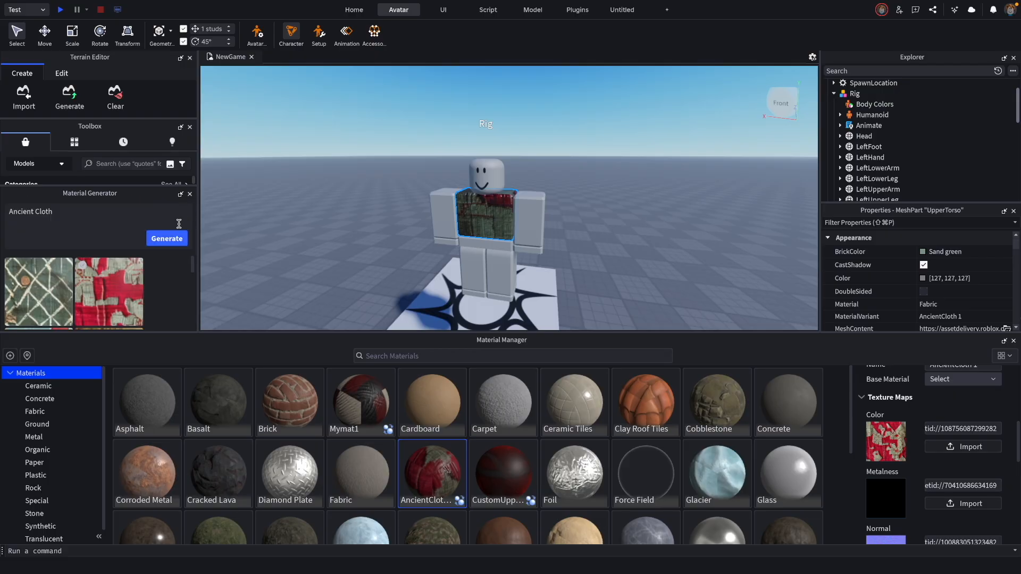
left_click(47, 300)
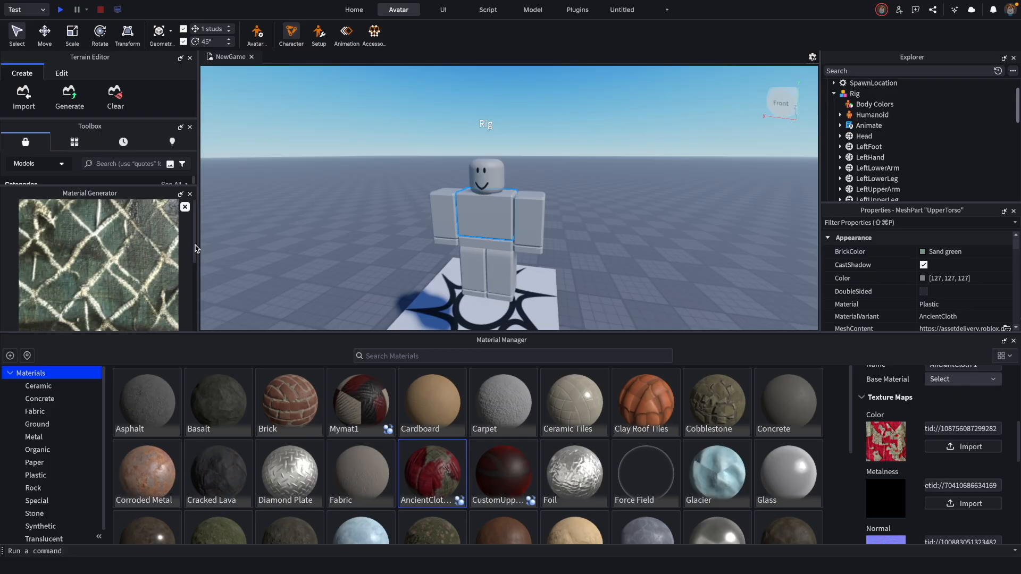
Name the new material variant AncientCloth2 and set its base material to Asphalt
left_click_drag(196, 248, 196, 308)
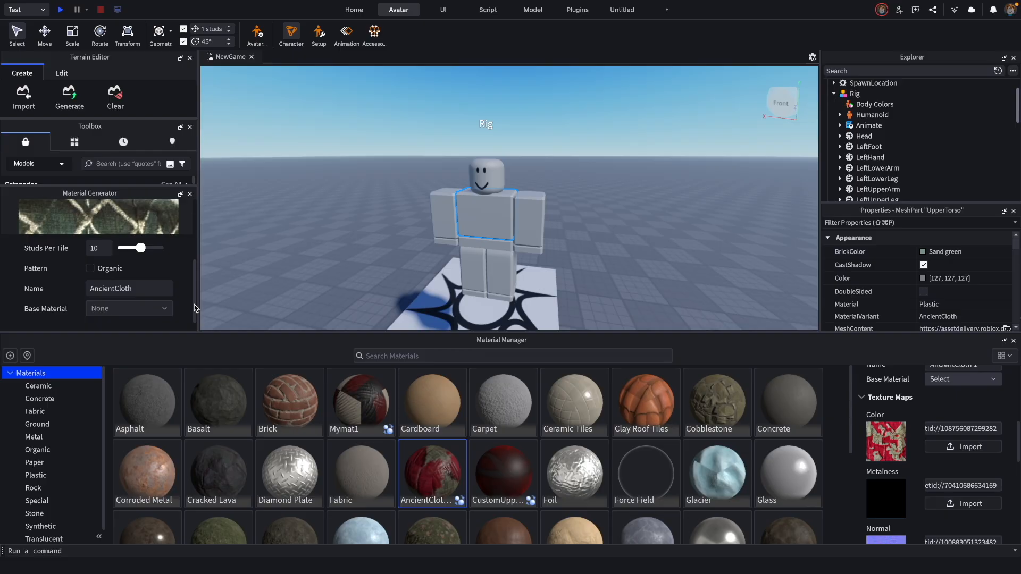
left_click(142, 290)
mouse_move(194, 279)
left_mouse_down()
mouse_move(194, 269)
mouse_move(194, 291)
left_mouse_up()
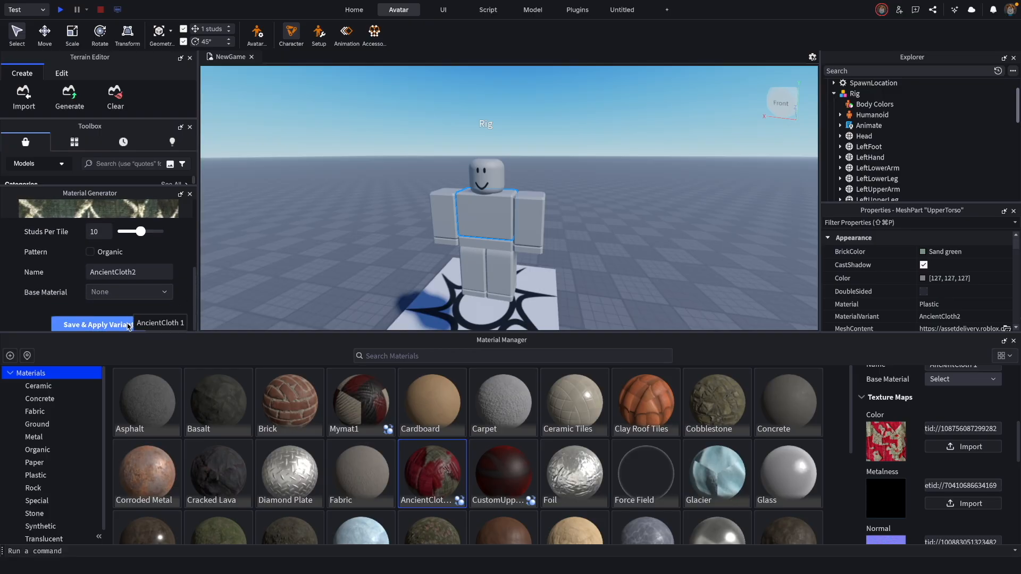
left_click(142, 322)
left_click(140, 294)
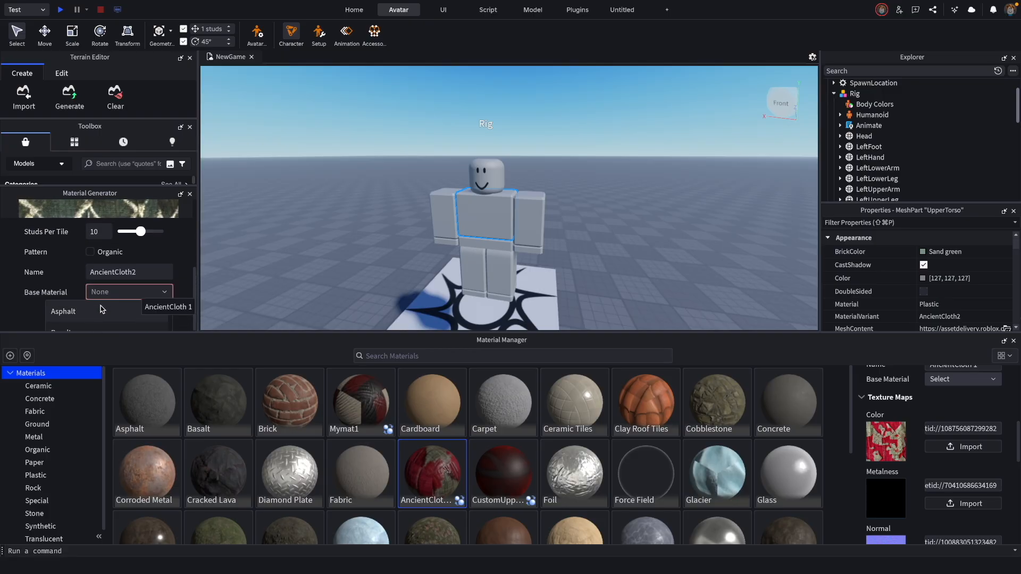
left_click(83, 313)
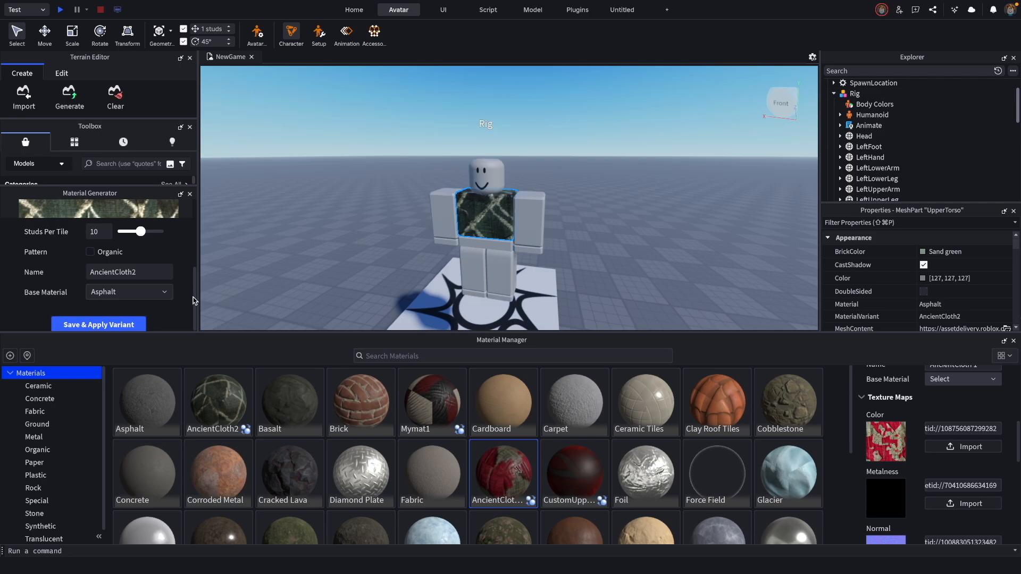
Save the AncientCloth2 variant, apply it to the UpperTorso, and check it among the listed materials
left_click_drag(195, 299, 193, 325)
left_click(134, 325)
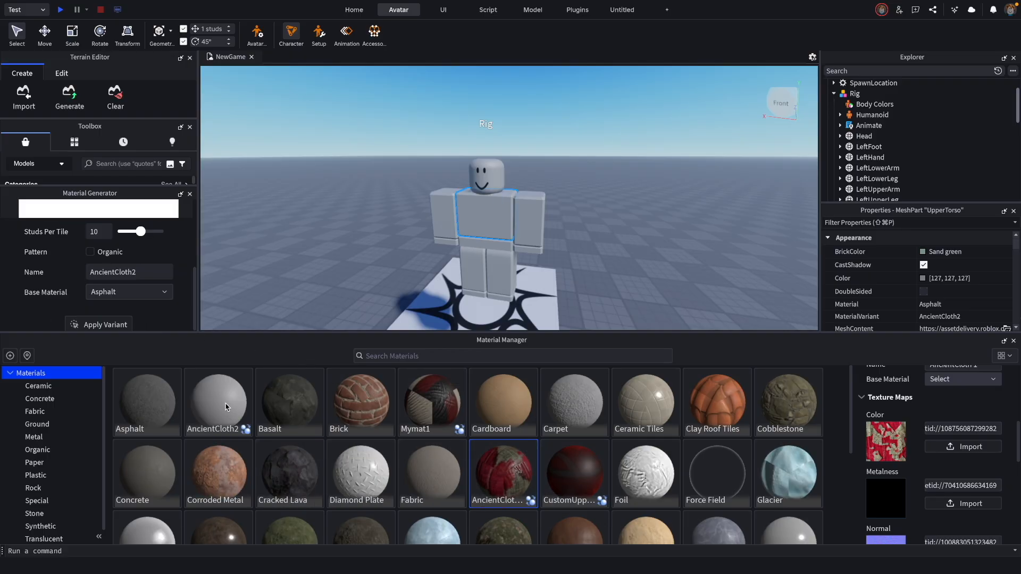
scroll(330, 437, "down", 1)
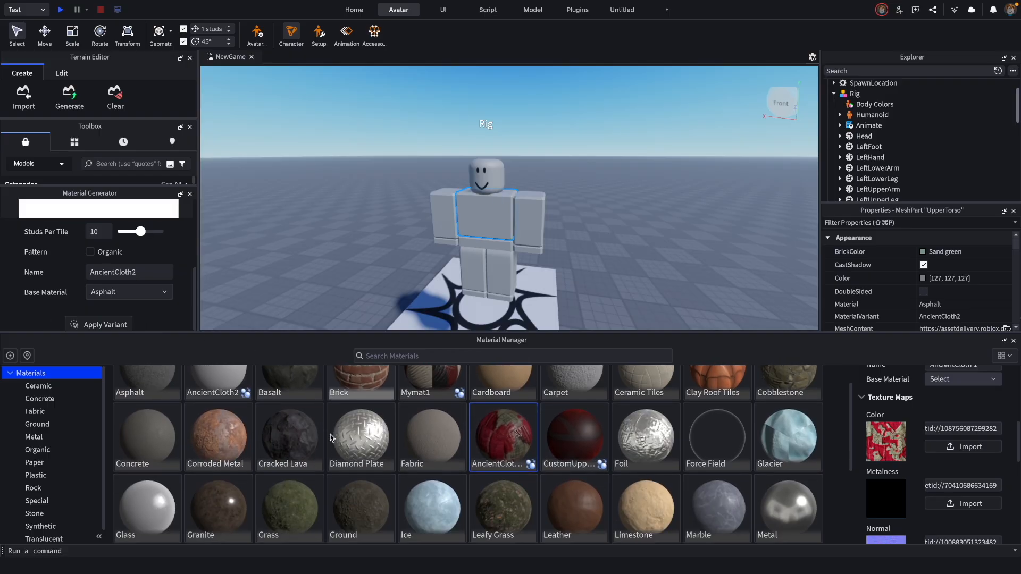
scroll(329, 437, "up", 1)
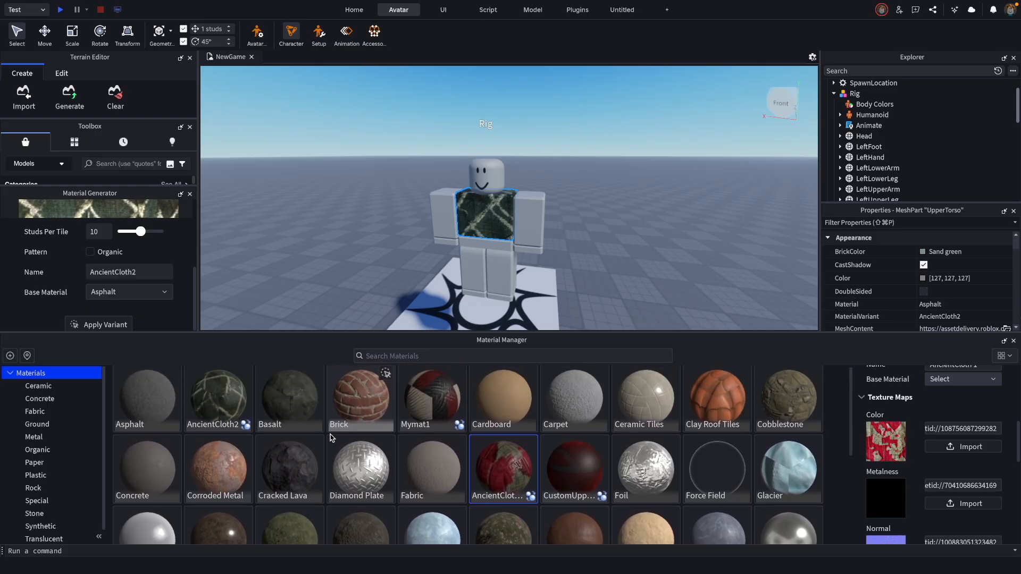
Select AncientCloth2 in the Material Manager and review its color, metalness, normal and roughness maps
left_click(221, 403)
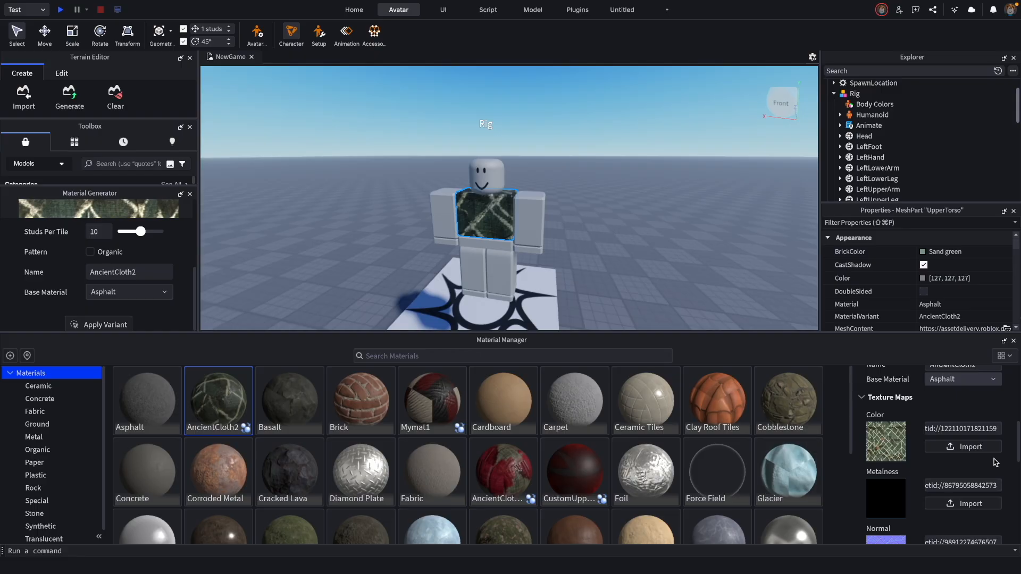
scroll(1018, 470, "down", 1)
scroll(1018, 470, "down", 2)
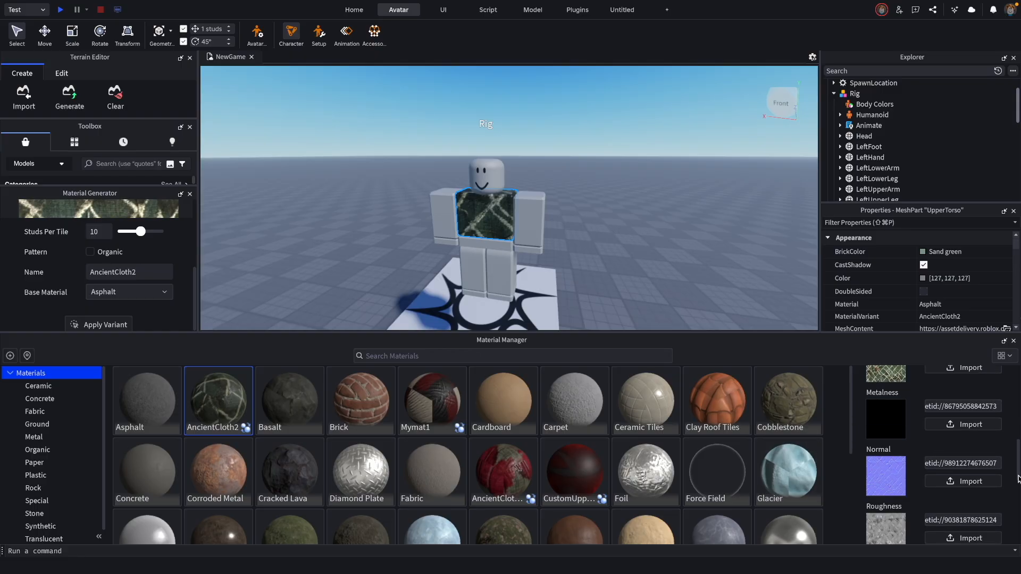
scroll(1018, 479, "down", 3)
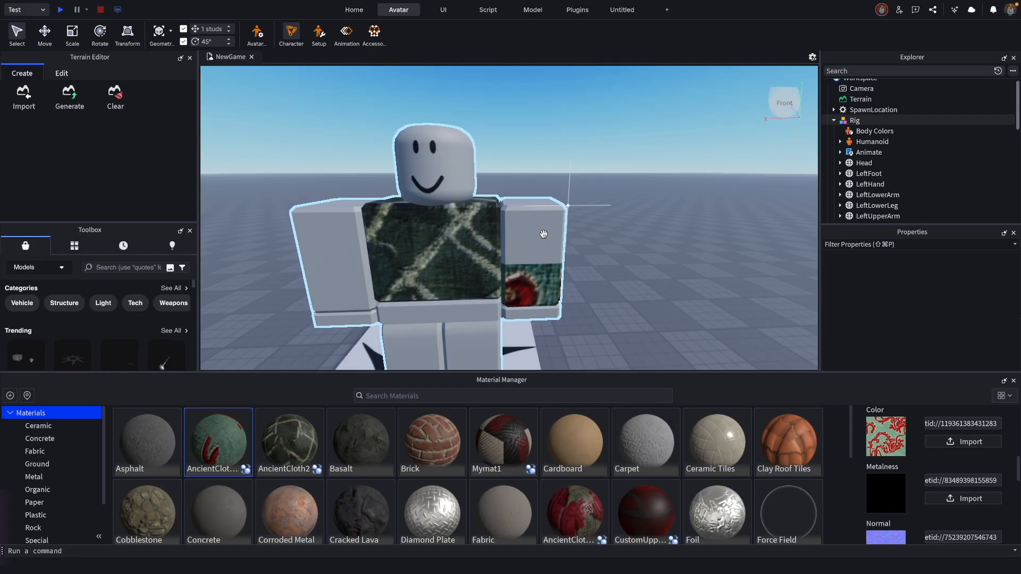
Assign the AncientCloth 3 material variant to the rig's RightUpperArm
scroll(903, 184, "down", 3)
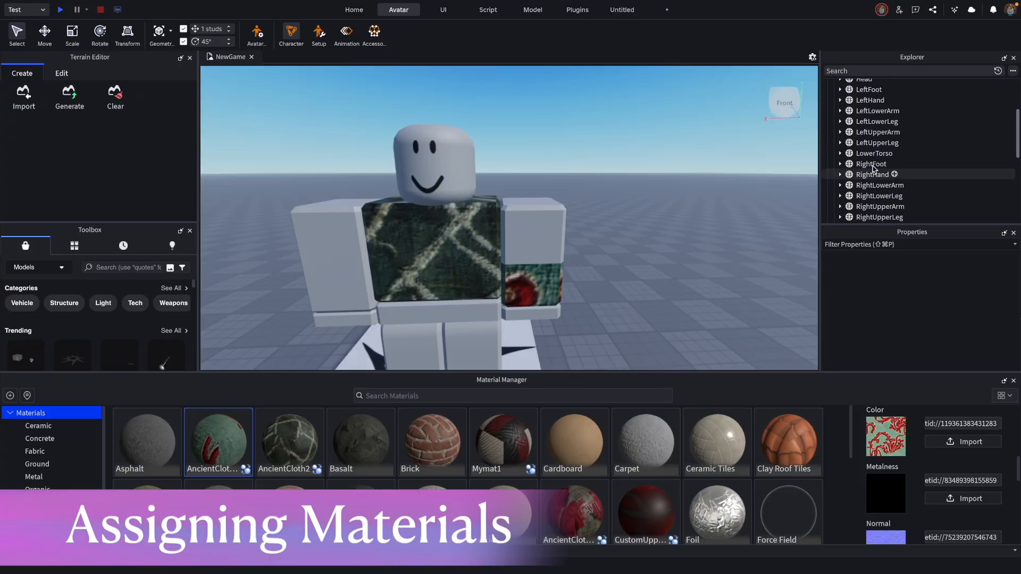
left_click(872, 206)
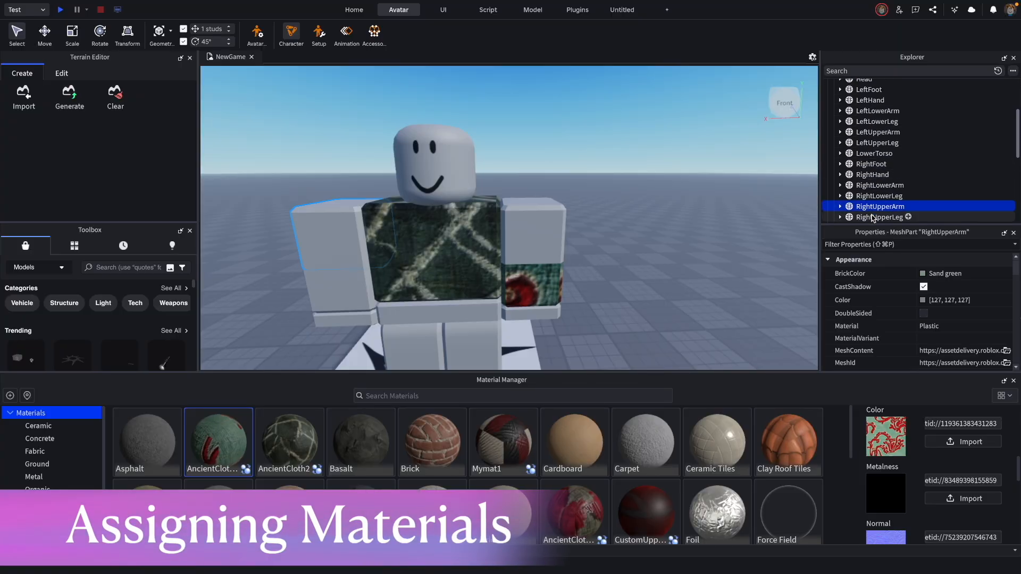
scroll(919, 322, "down", 3)
scroll(918, 322, "down", 5)
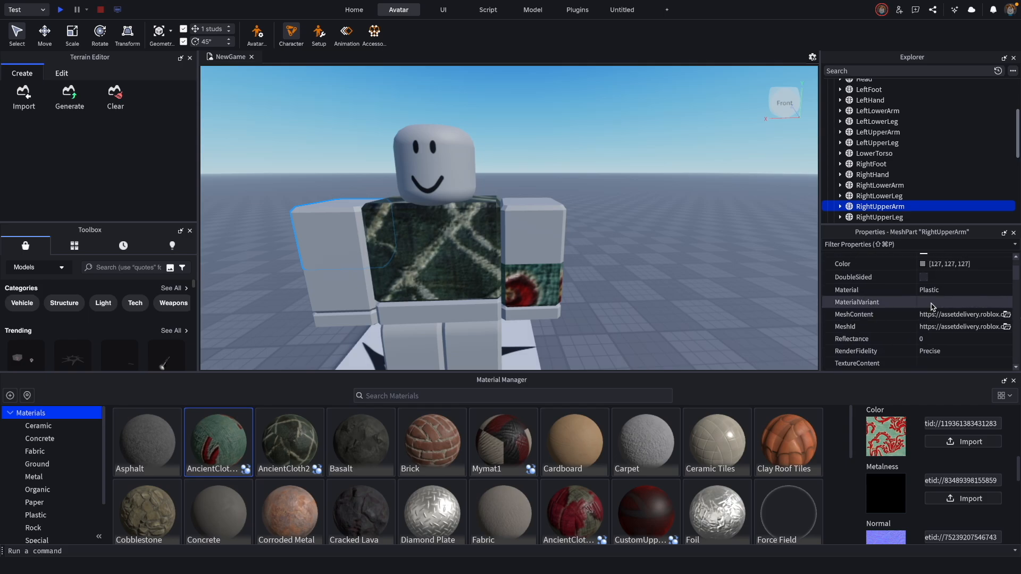
left_click(935, 302)
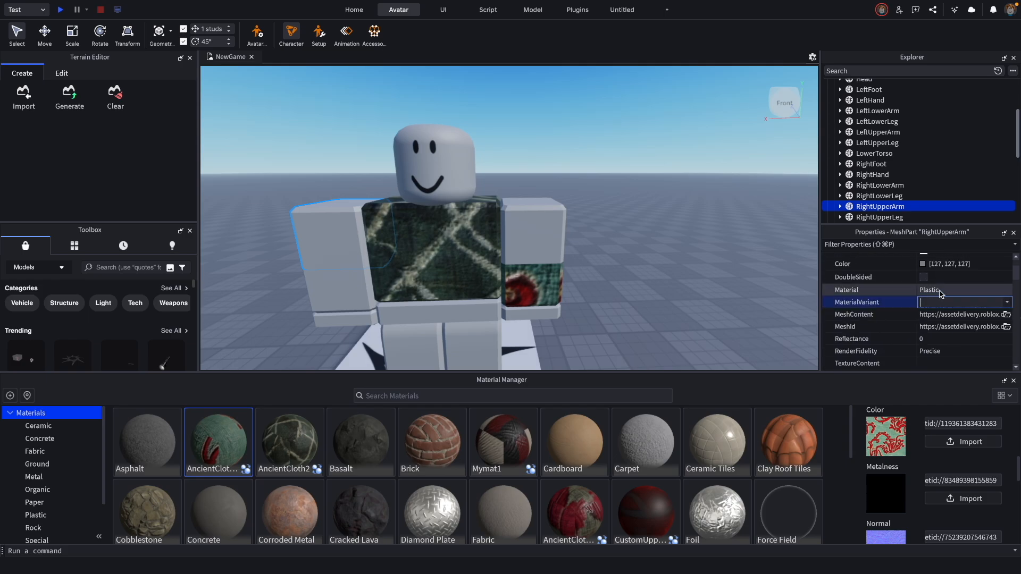
left_click(1006, 304)
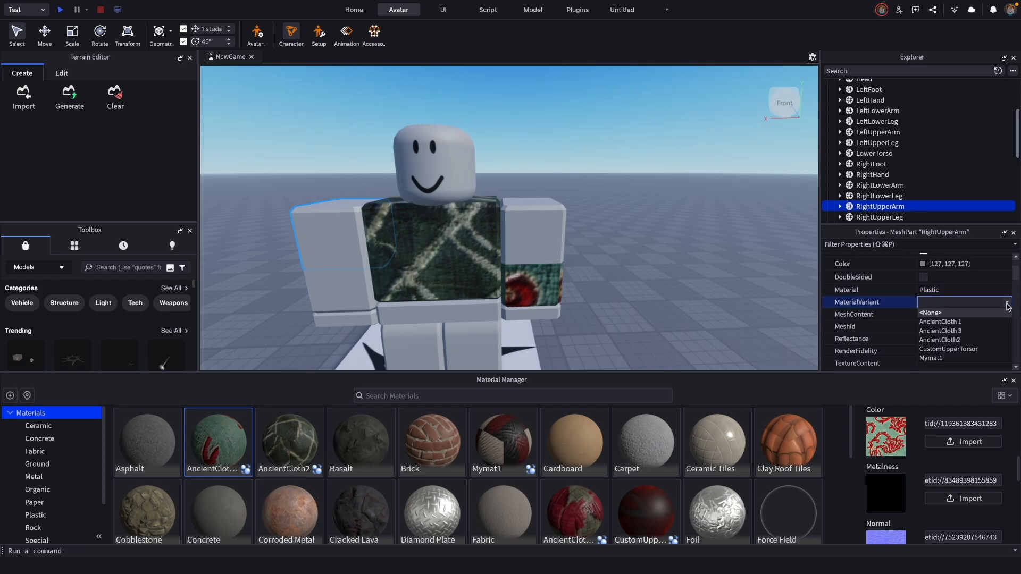
left_click(968, 323)
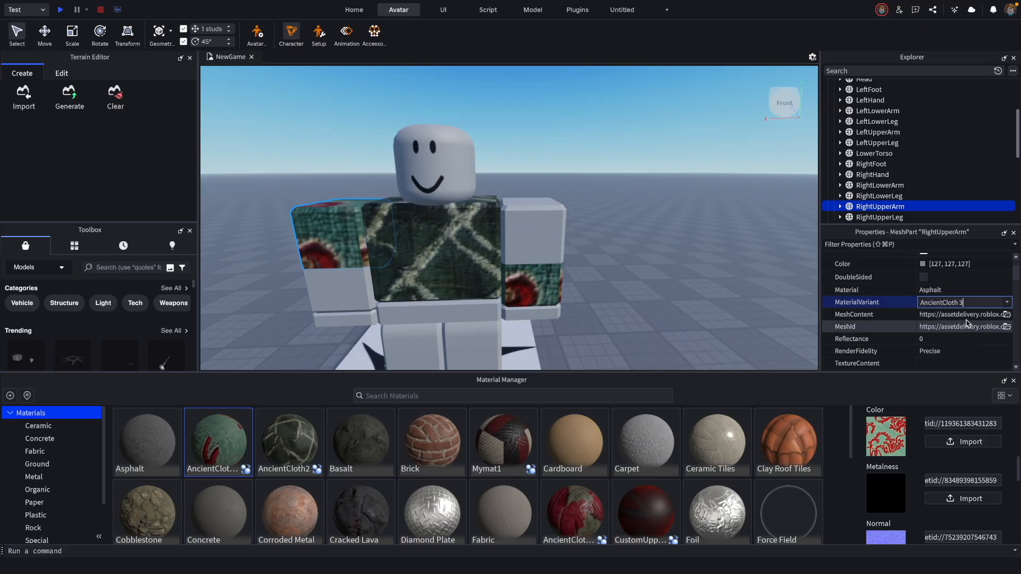
left_click(728, 283)
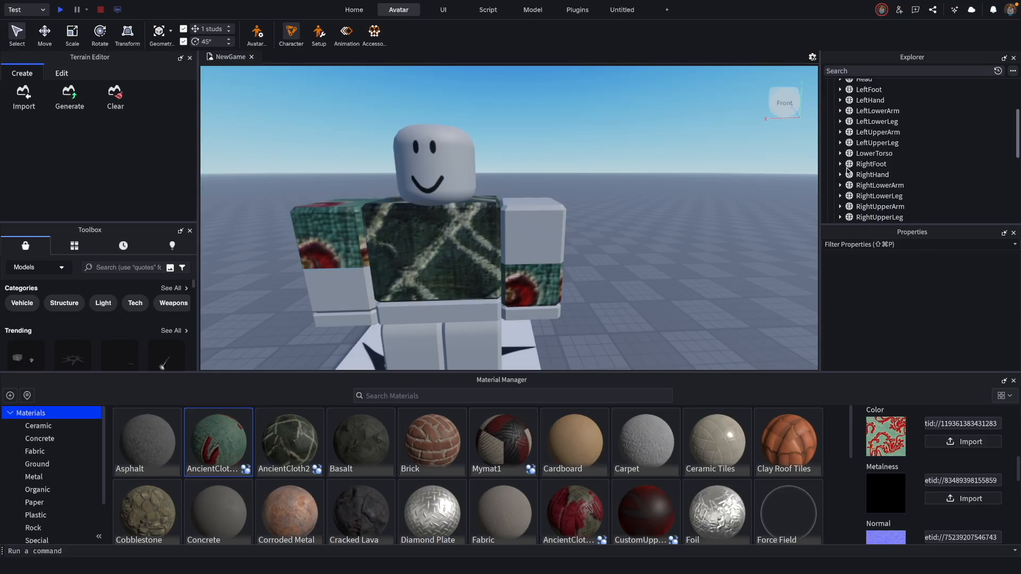
Assign the AncientCloth 3 material variant to the rig's RightLowerArm
left_click(878, 186)
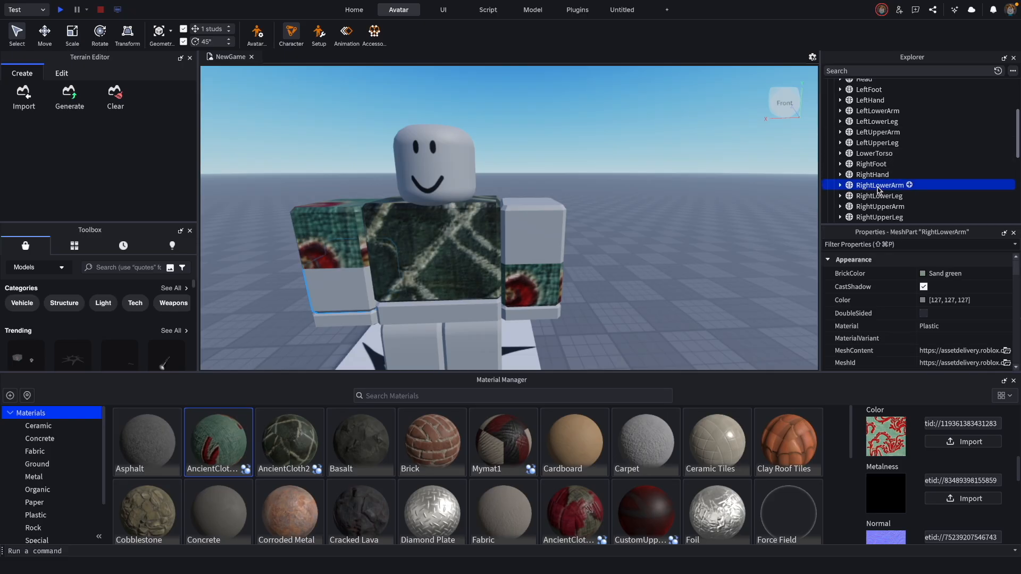
left_click(870, 207)
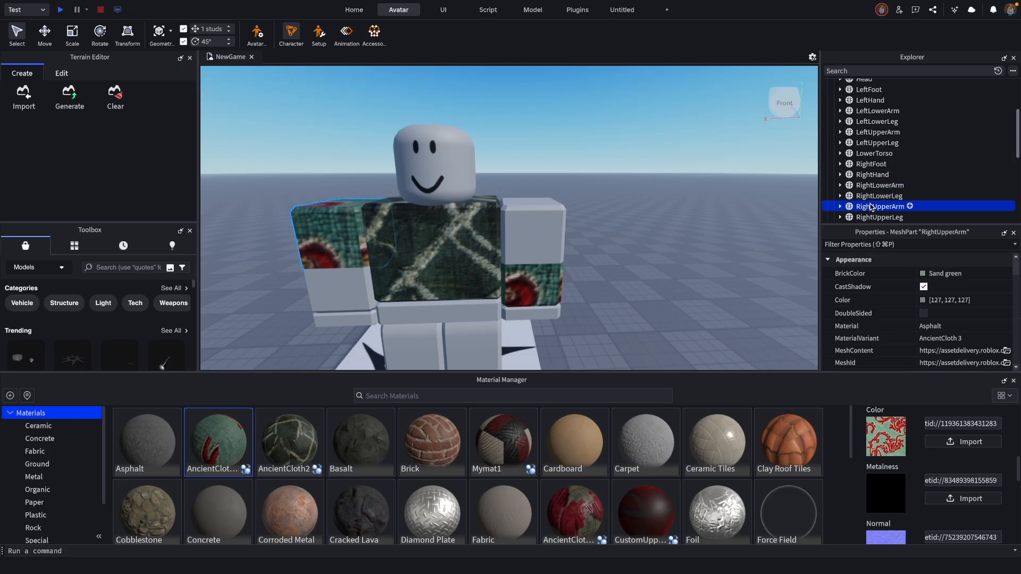
left_click(879, 186)
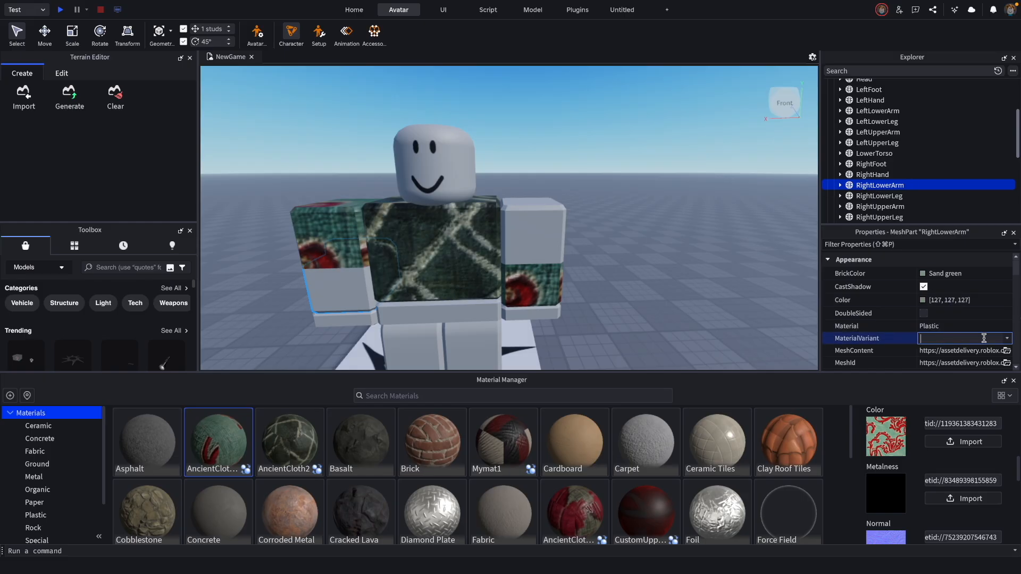
left_click(1009, 341)
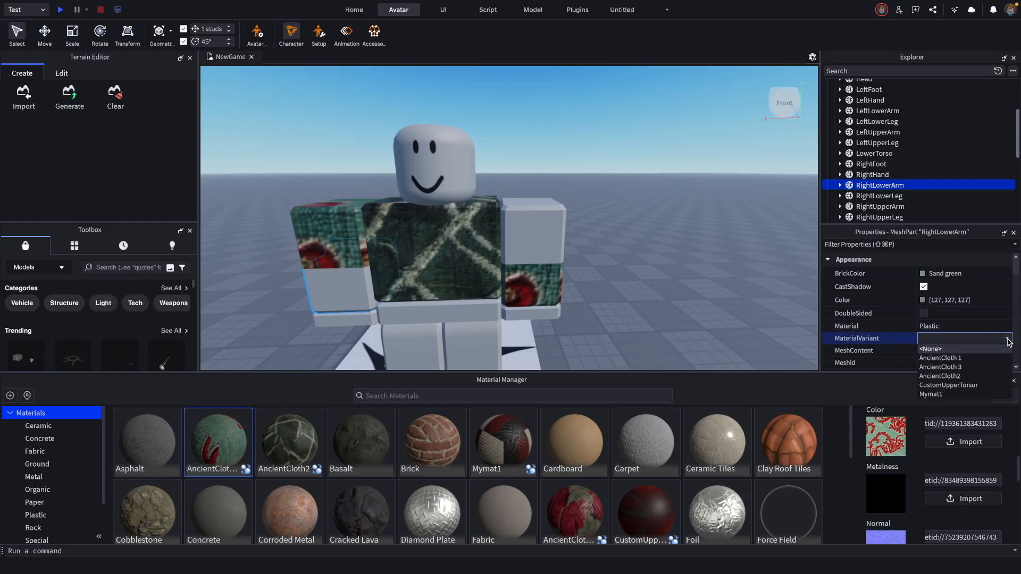
left_click(958, 369)
left_click(768, 322)
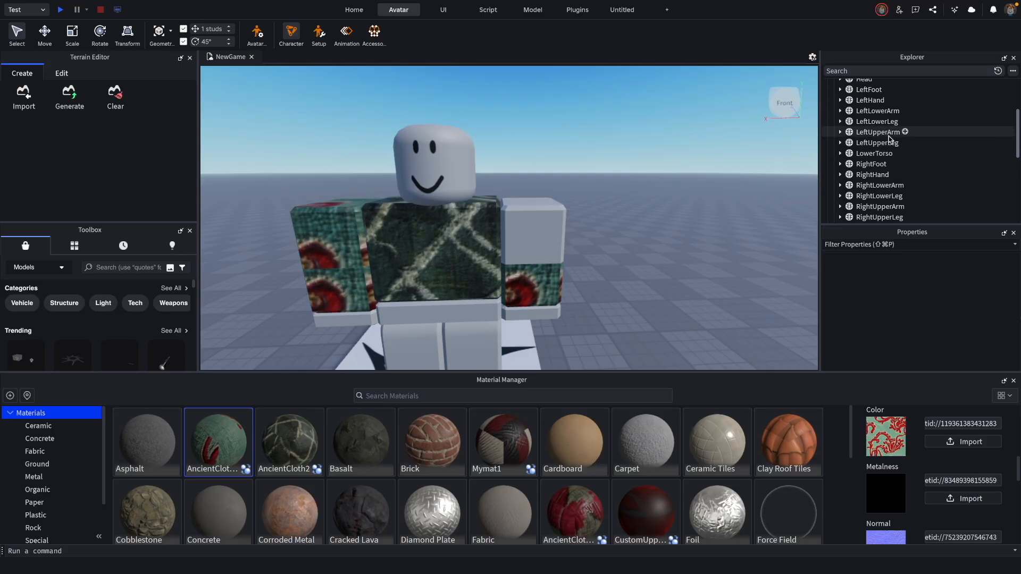
Assign the AncientCloth 3 material variant to the rig's LeftUpperArm
scroll(884, 125, "up", 1)
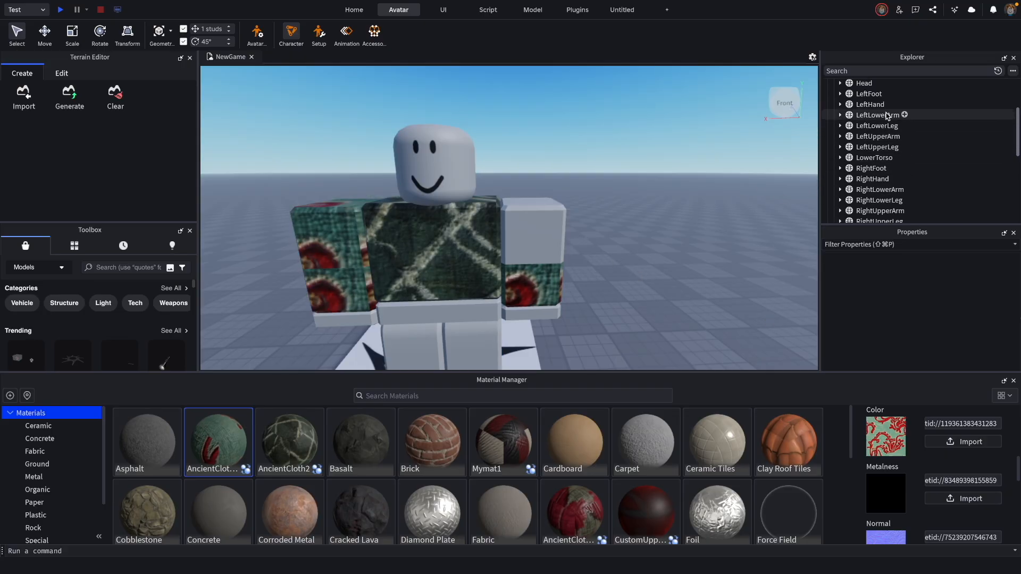
left_click(887, 116)
left_click(879, 137)
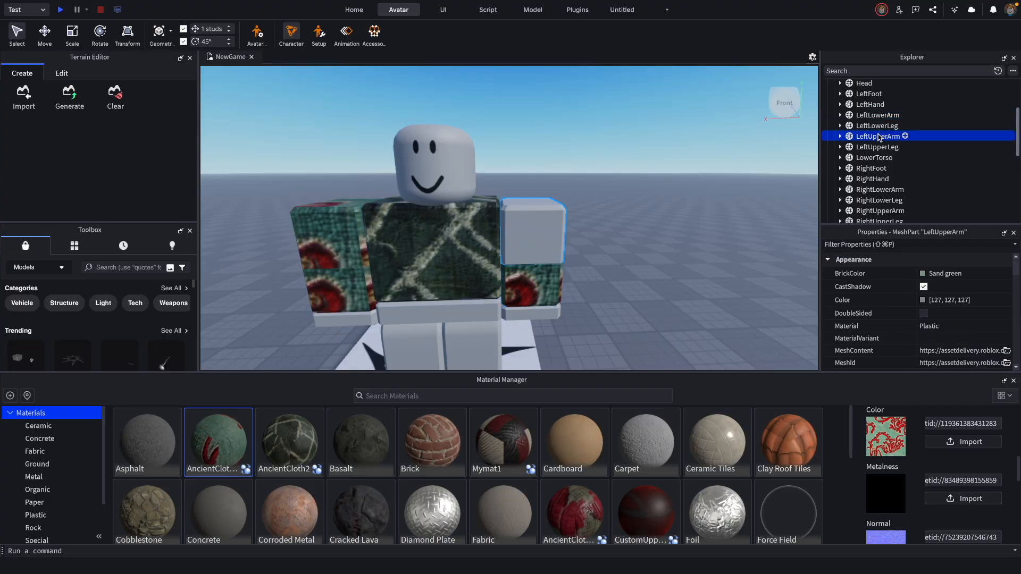
left_click(933, 338)
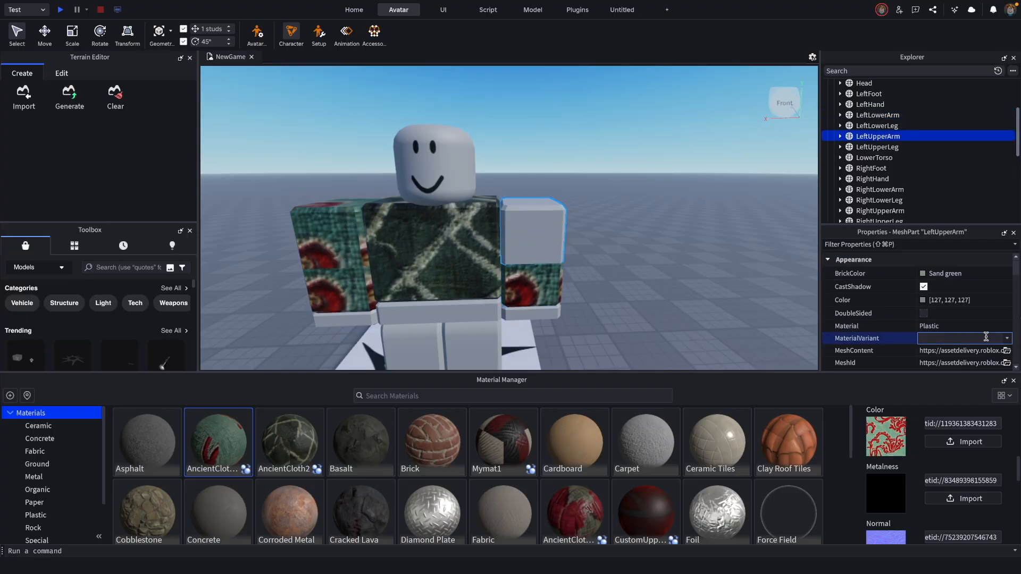
left_click(1005, 340)
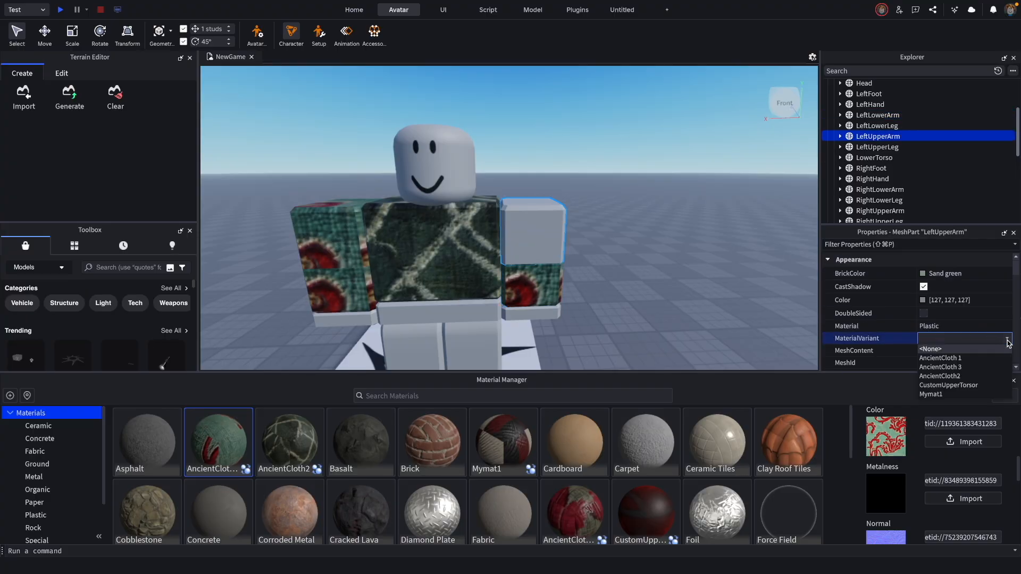
left_click(953, 367)
left_click(698, 290)
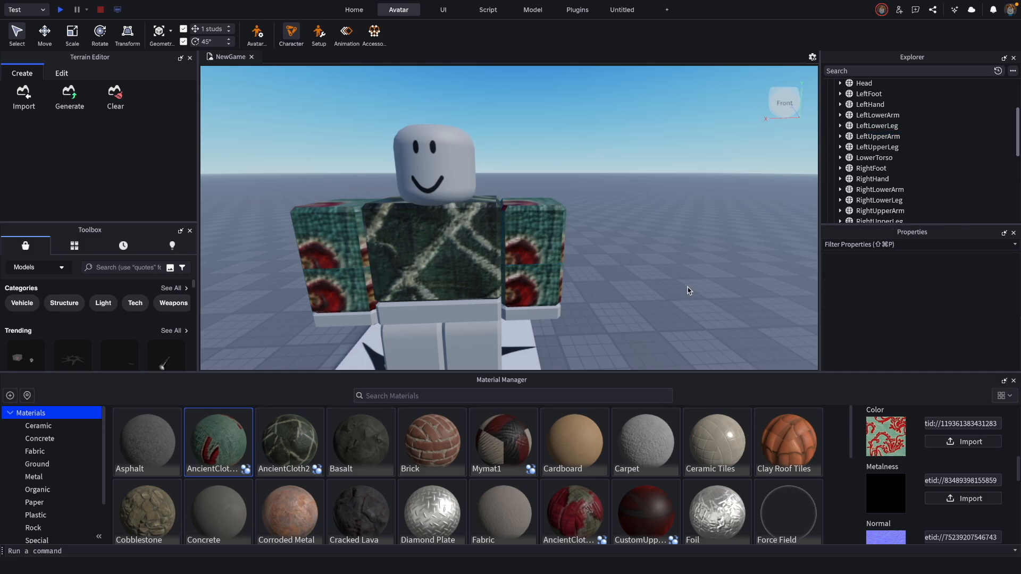
Examine the cloth materials on the rig's torso and both arms from several angles and distances
scroll(688, 290, "down", 5)
right_click_drag(688, 290, 688, 290)
scroll(689, 291, "up", 2)
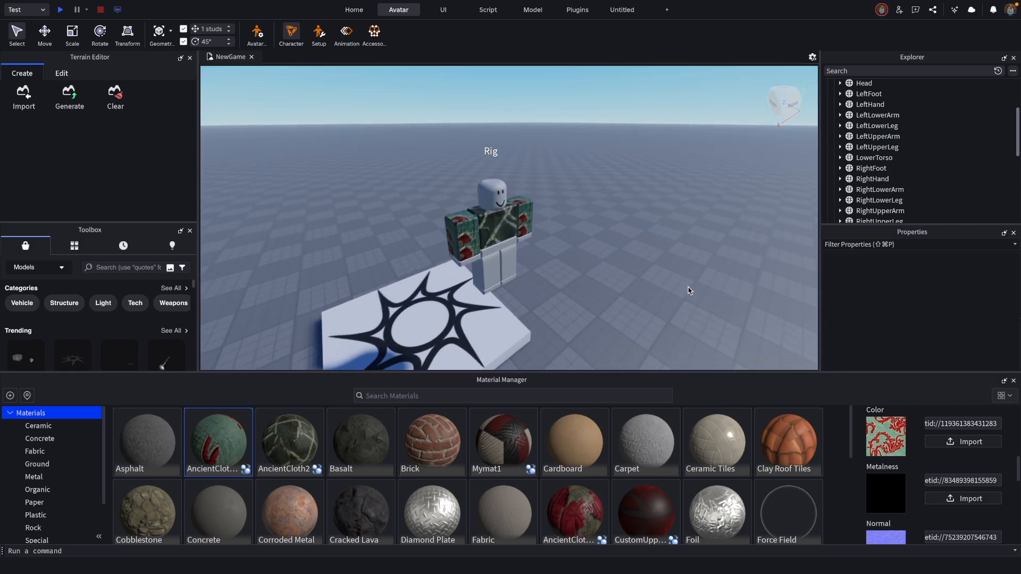
scroll(688, 291, "up", 3)
scroll(688, 290, "down", 6)
scroll(688, 290, "up", 6)
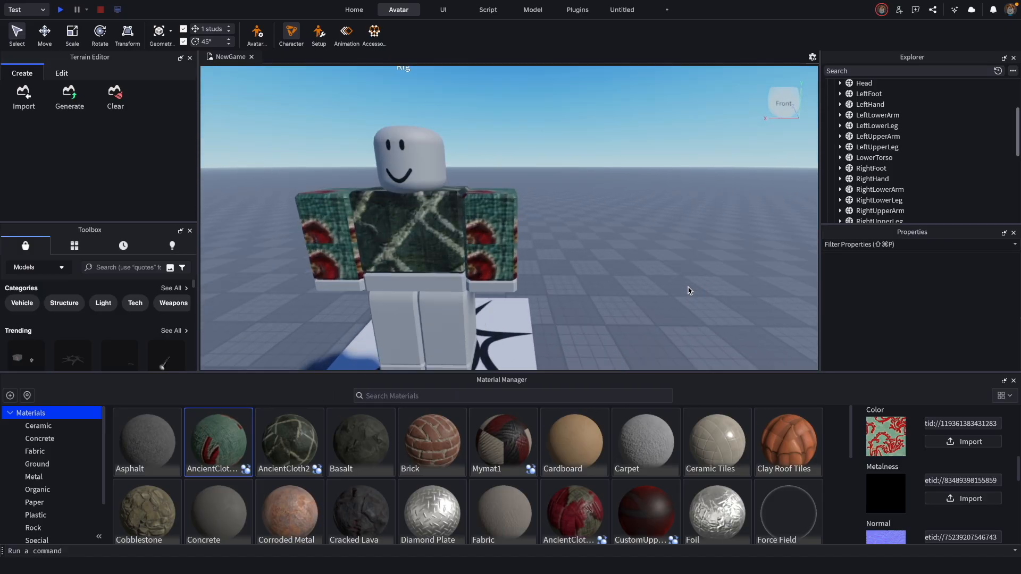
scroll(689, 291, "down", 5)
right_click_drag(688, 291, 688, 291)
key("a")
scroll(689, 291, "up", 6)
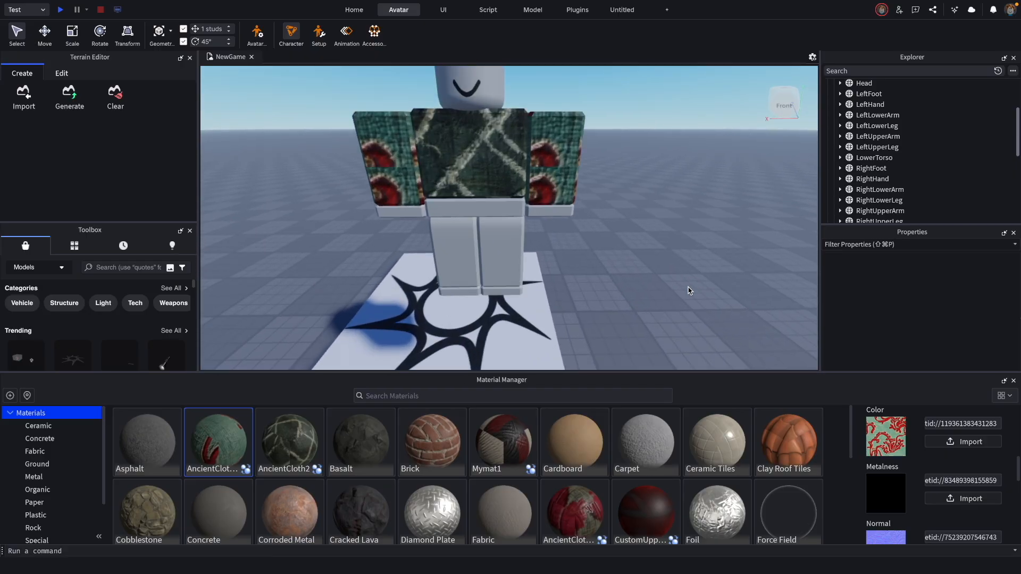
scroll(689, 291, "down", 5)
scroll(688, 291, "up", 5)
scroll(688, 291, "down", 5)
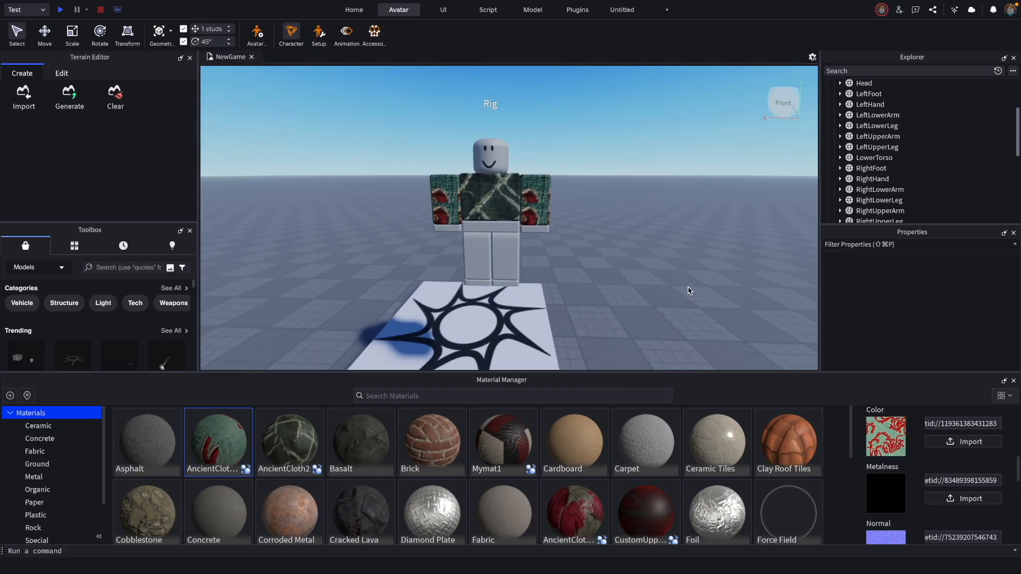
right_click_drag(689, 291, 688, 291)
scroll(688, 291, "up", 5)
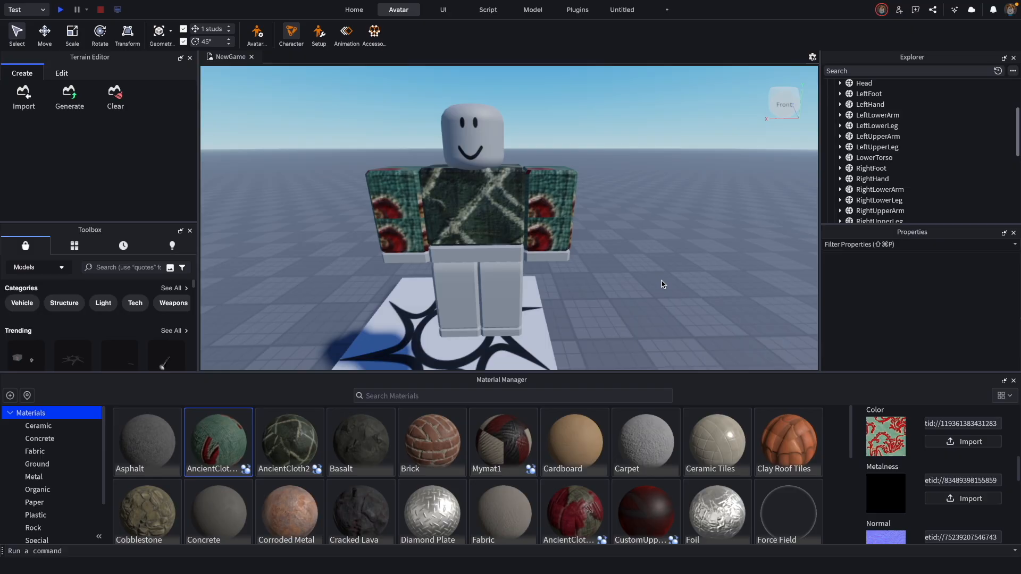
Save the place and assign the AncientCloth 1 material variant to the rig's LeftUpperLeg
key("super+s")
right_click_drag(619, 305, 619, 305)
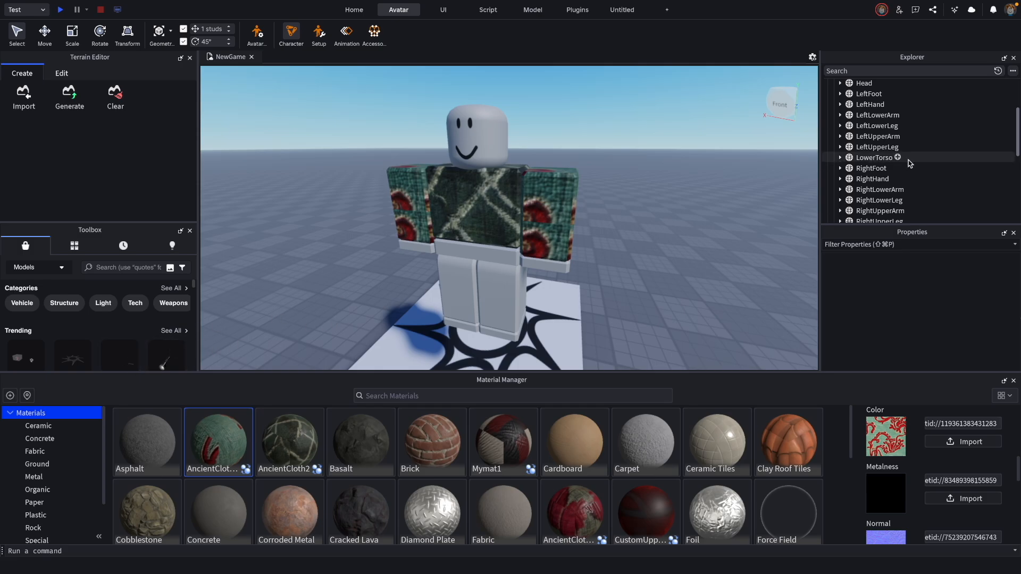
scroll(912, 163, "down", 2)
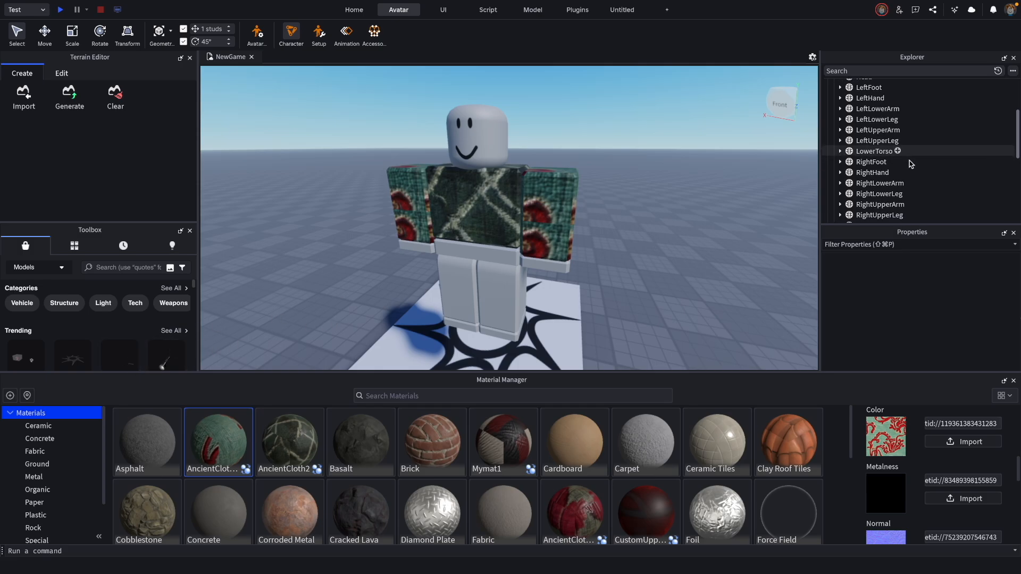
scroll(910, 162, "up", 1)
left_click(885, 149)
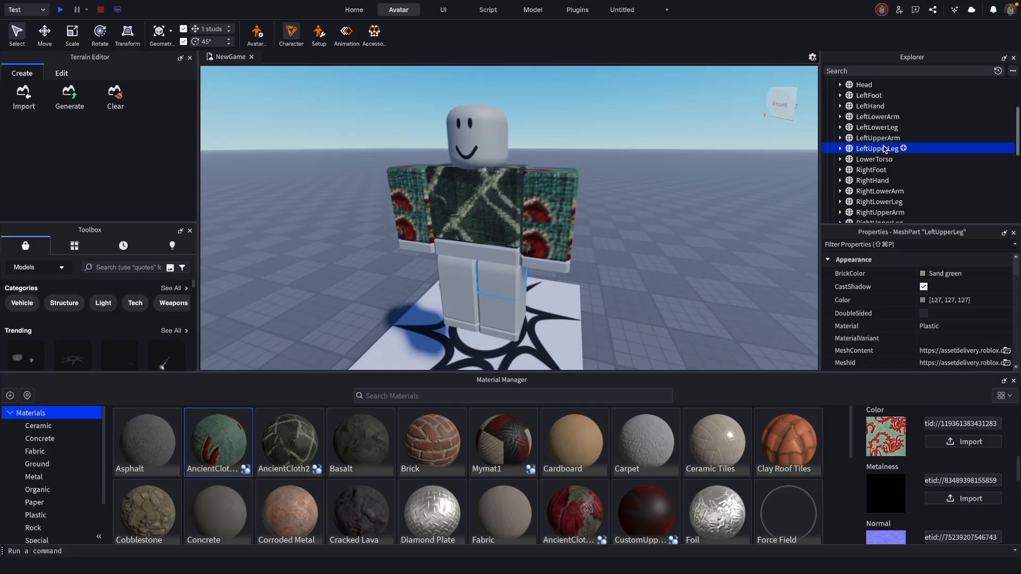
left_click(939, 339)
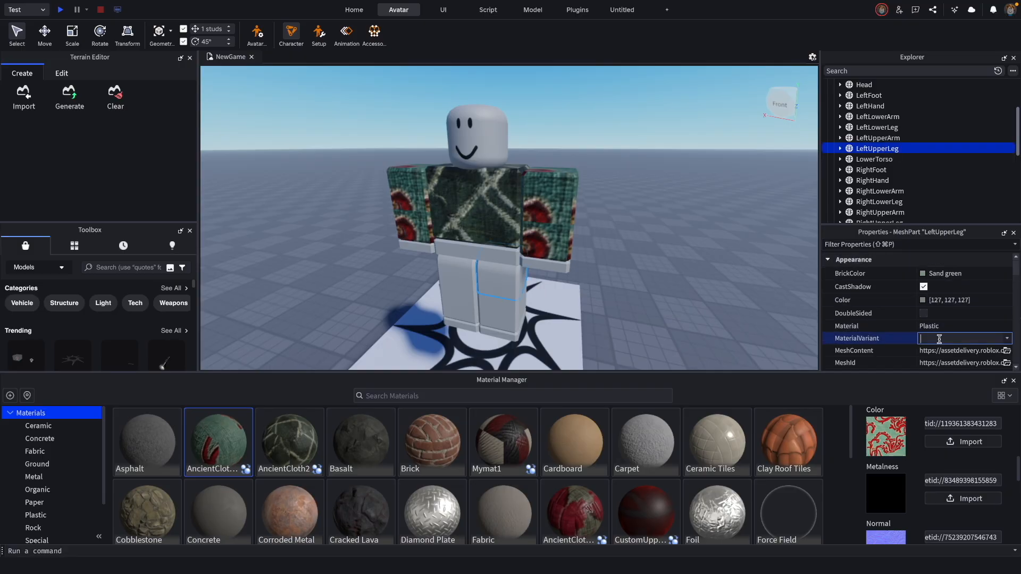
left_click(1008, 340)
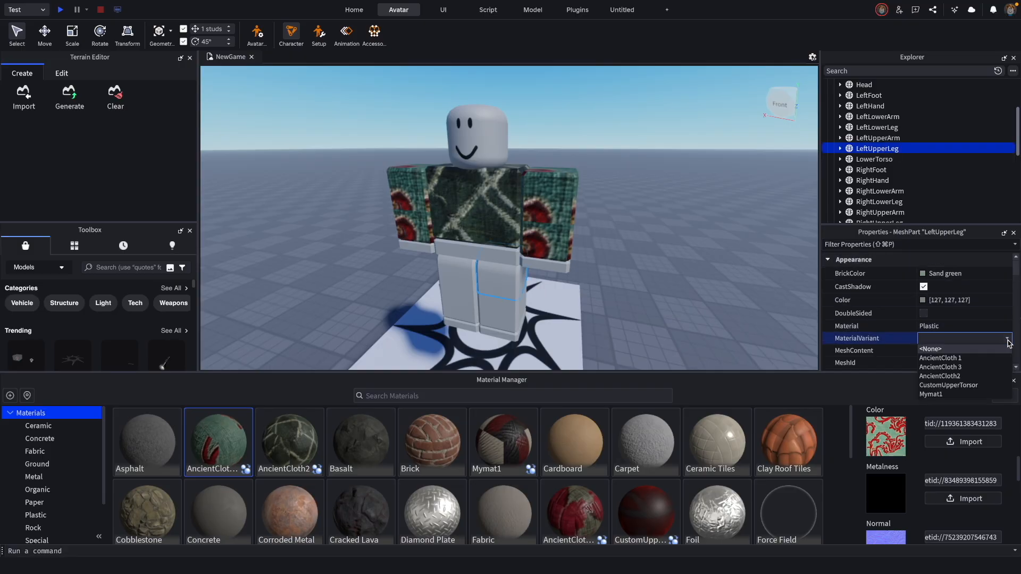
left_click(966, 359)
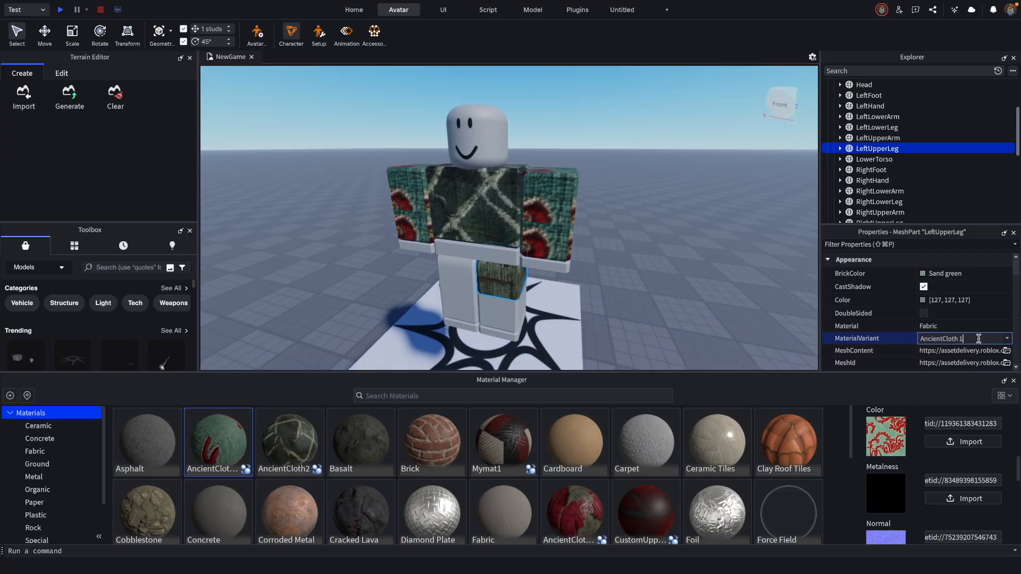
key("Return")
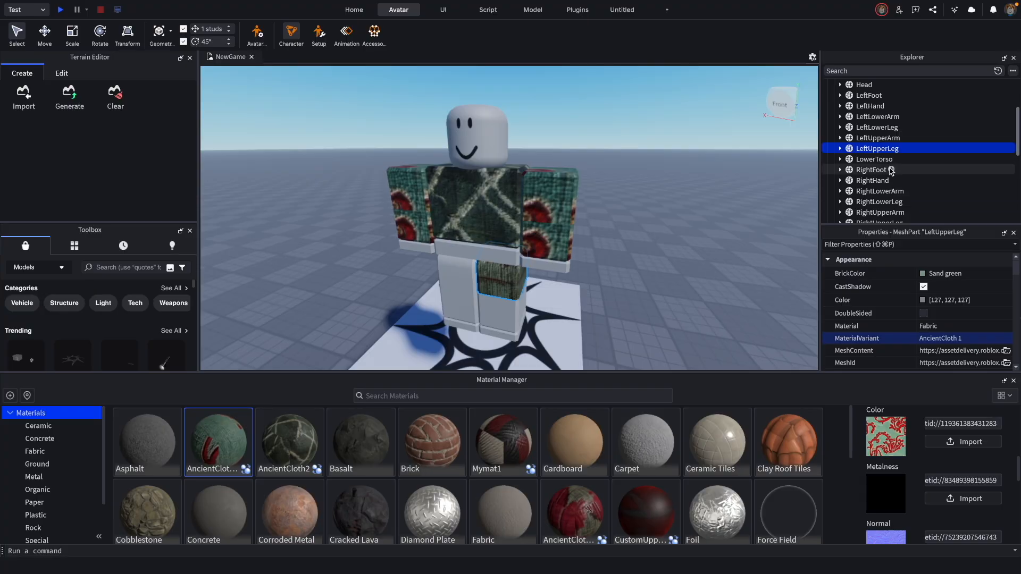
Assign the AncientCloth 1 material variant to the rig's LeftLowerLeg
left_click(884, 128)
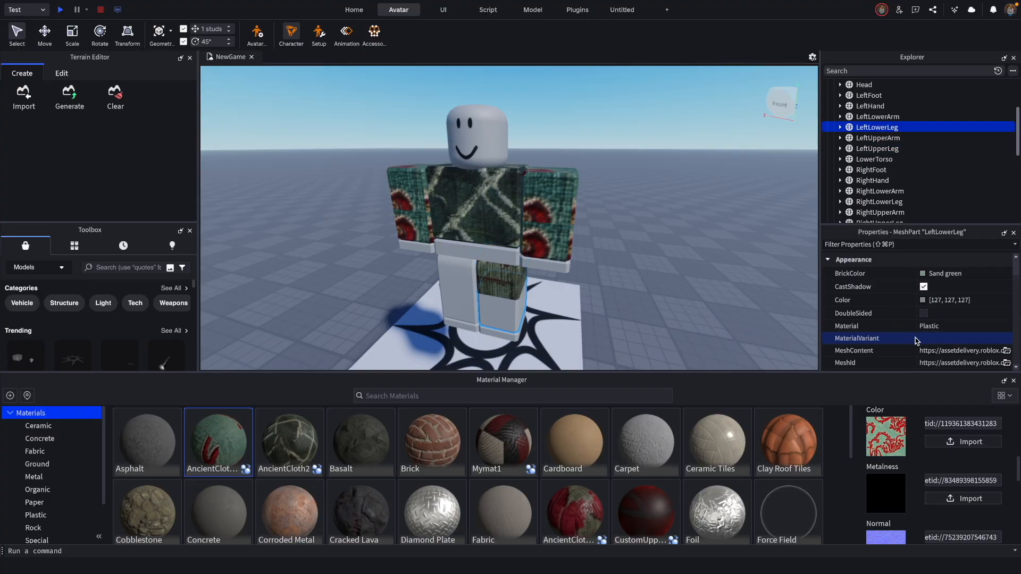
left_click(934, 338)
left_click(1007, 338)
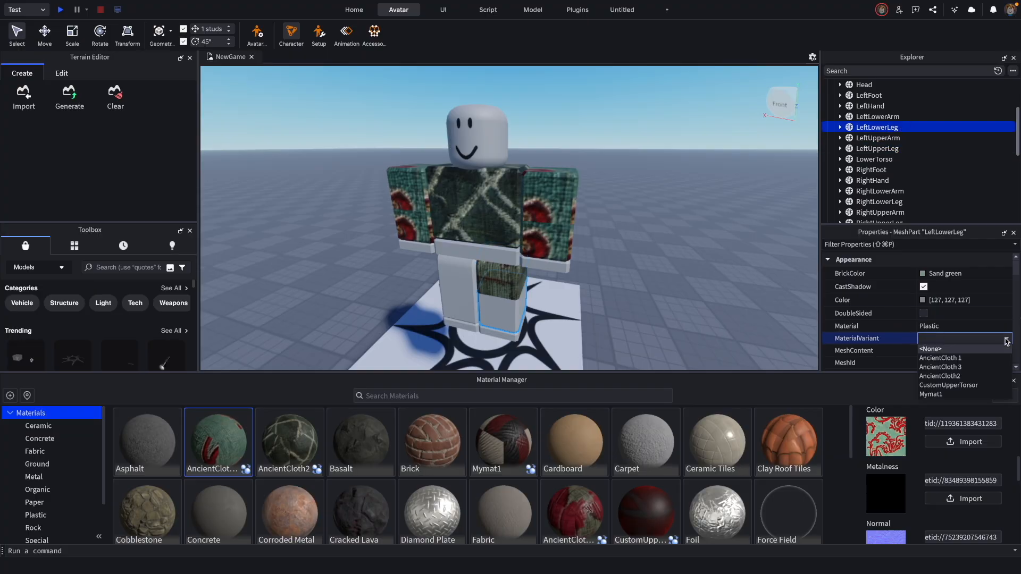
left_click(952, 359)
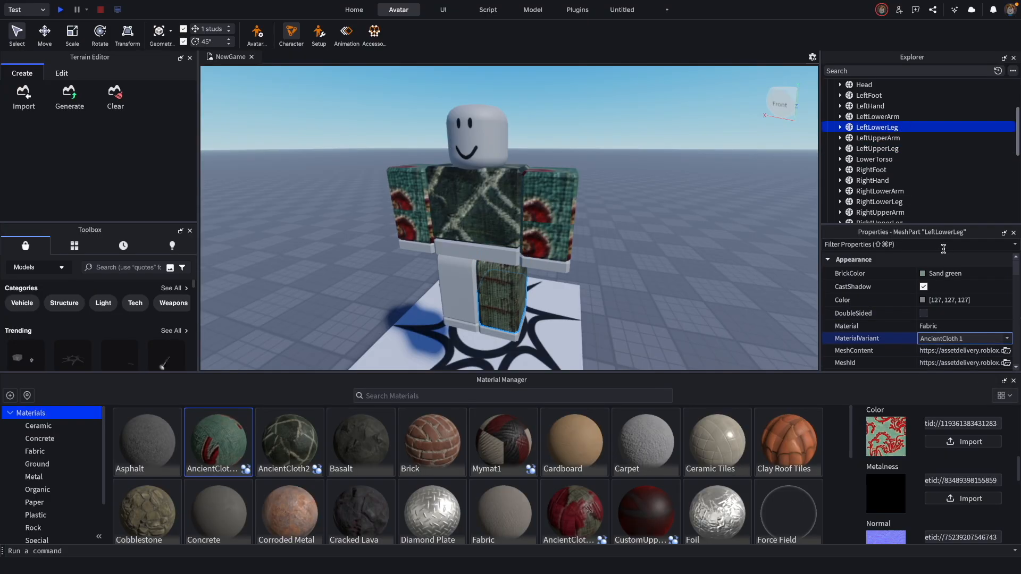
left_click(445, 396)
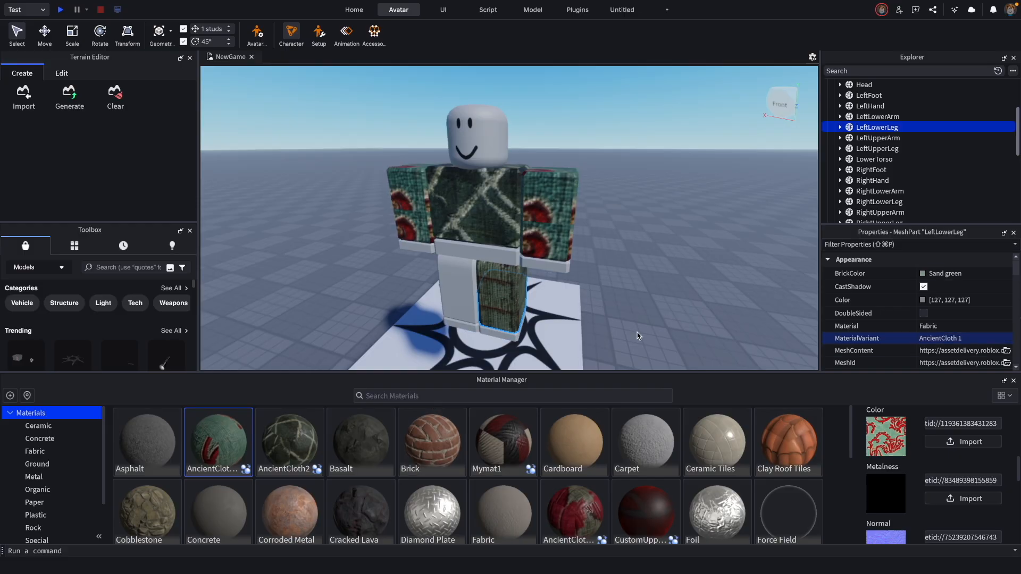
Examine how the left leg's cloth looks together with the torso and sleeves, near and far
right_click_drag(638, 336, 638, 336)
scroll(638, 335, "up", 3)
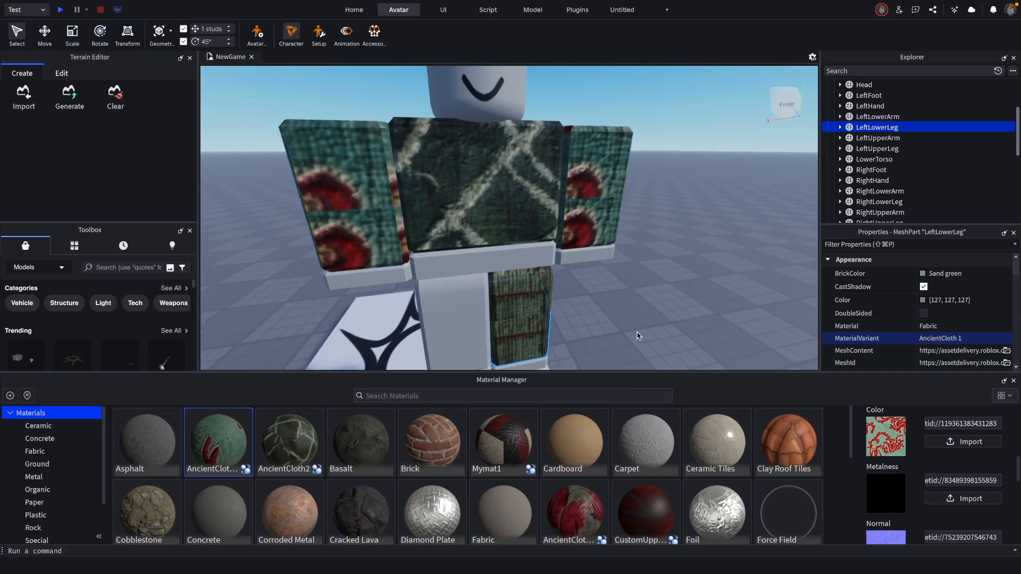
scroll(637, 336, "down", 5)
scroll(637, 335, "up", 4)
scroll(638, 336, "down", 2)
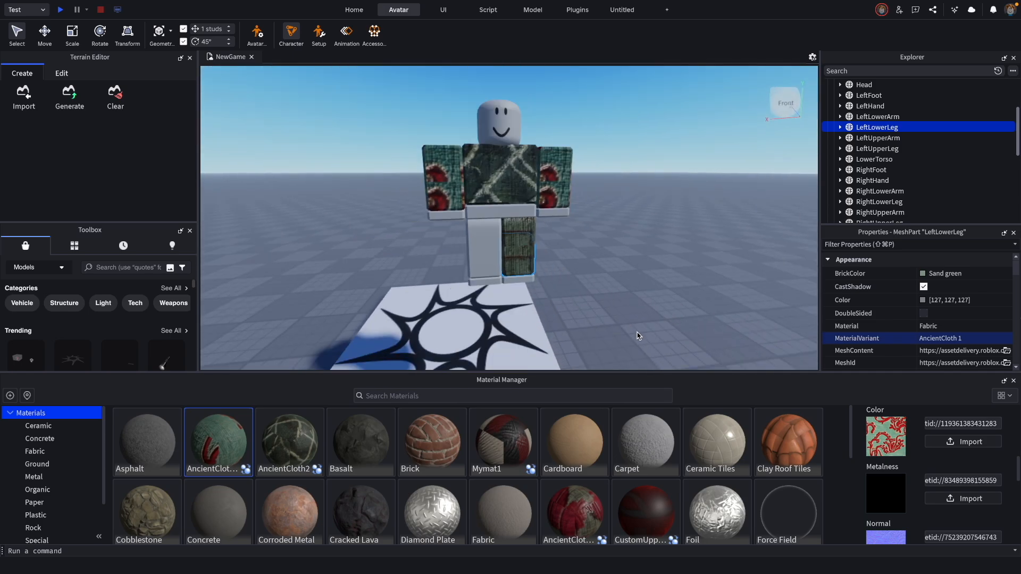
scroll(637, 335, "up", 5)
scroll(638, 336, "down", 5)
scroll(638, 335, "up", 2)
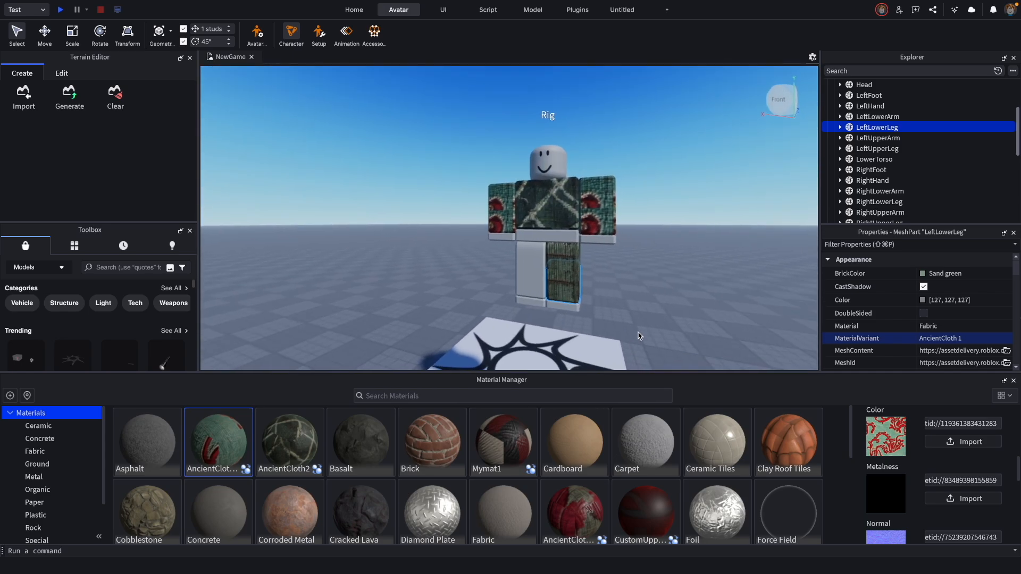
scroll(638, 336, "up", 4)
scroll(638, 336, "down", 4)
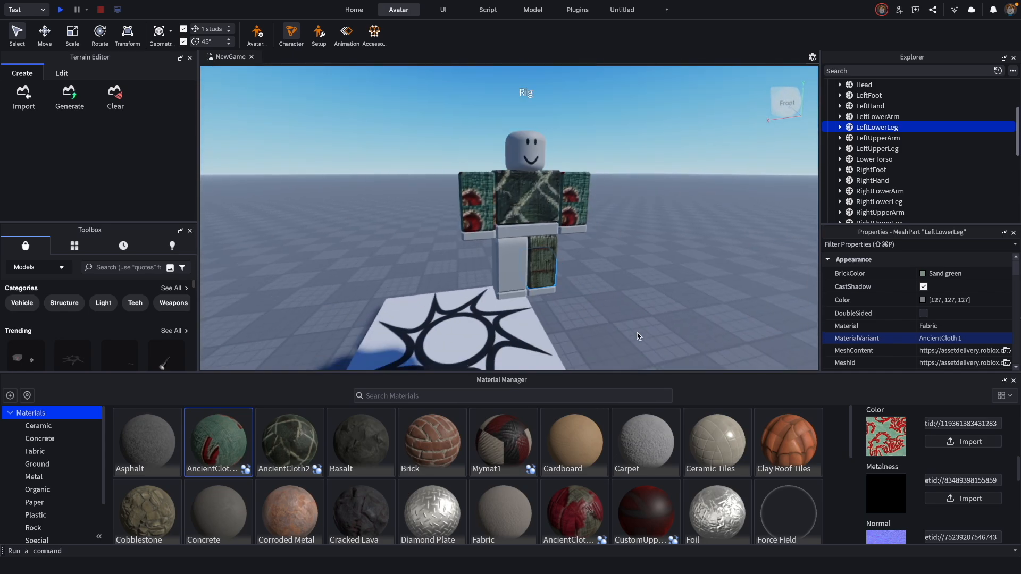
scroll(638, 336, "up", 2)
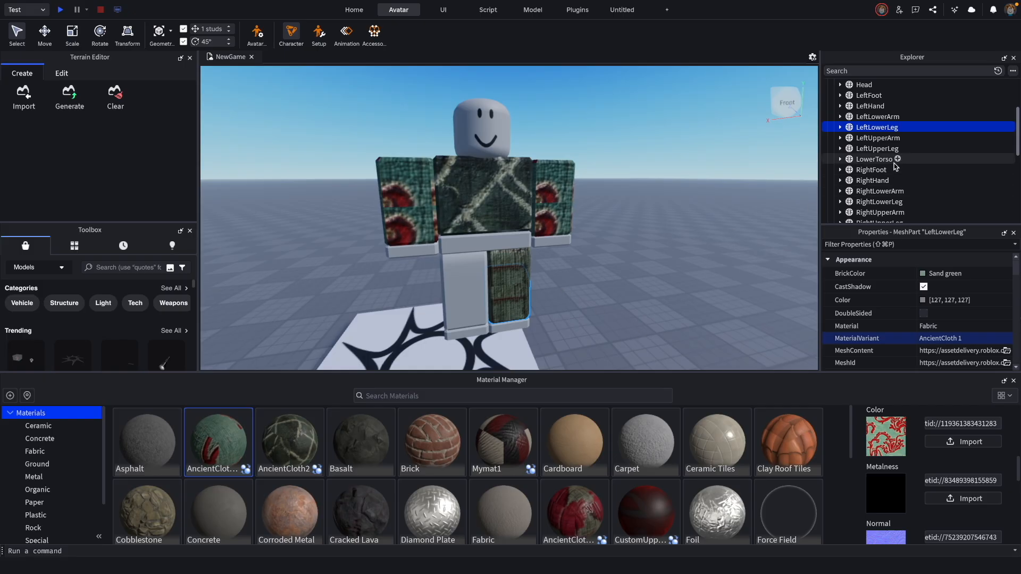
Assign the AncientCloth 1 material variant to the rig's RightLowerLeg
scroll(894, 165, "down", 1)
left_click(878, 186)
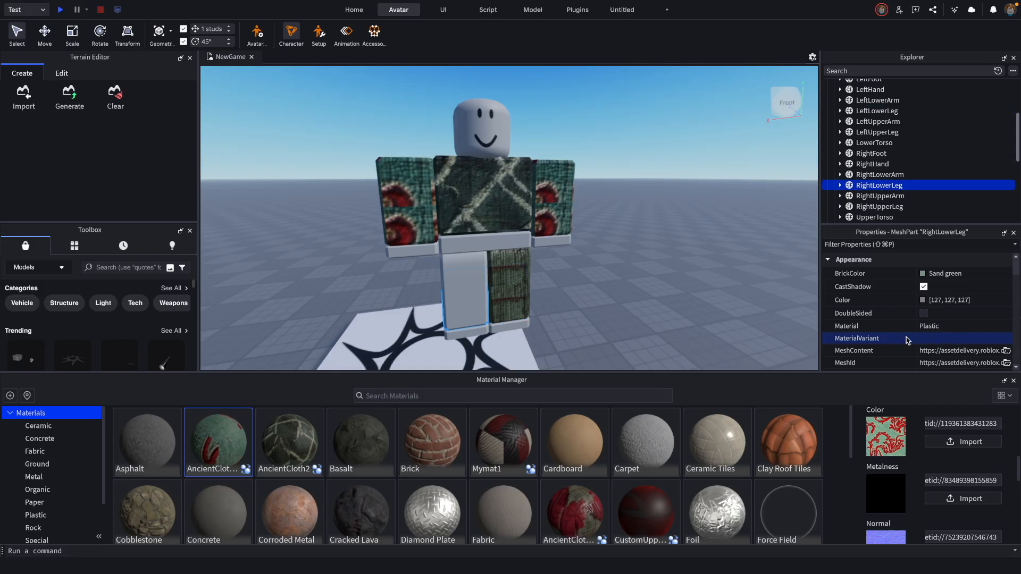
left_click(954, 338)
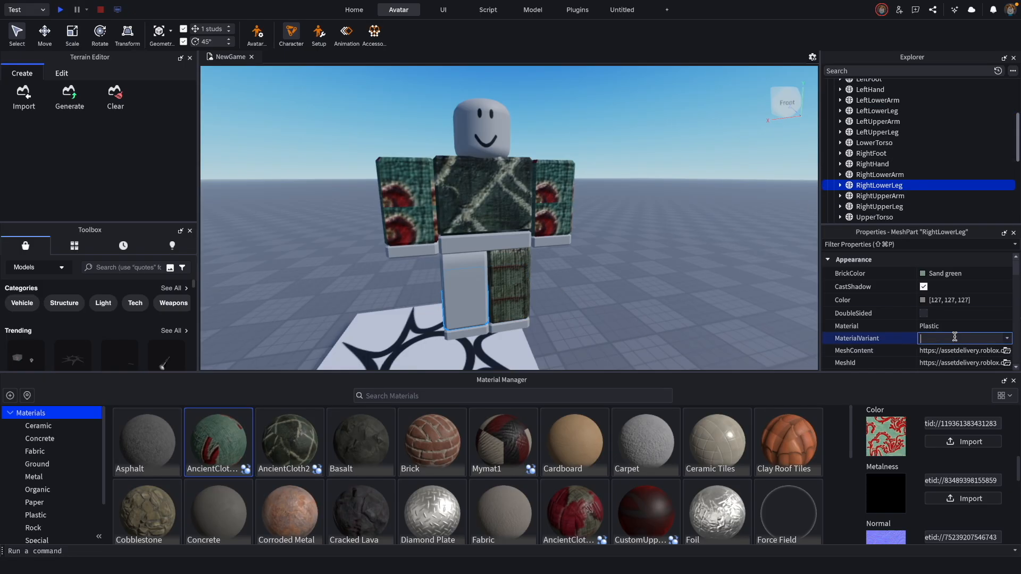
left_click(1007, 339)
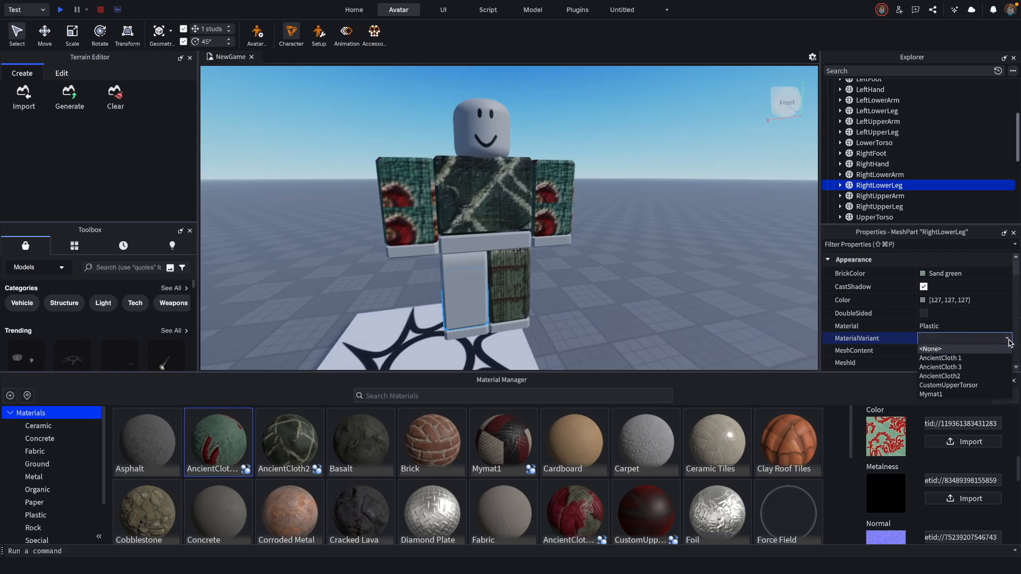
left_click(965, 359)
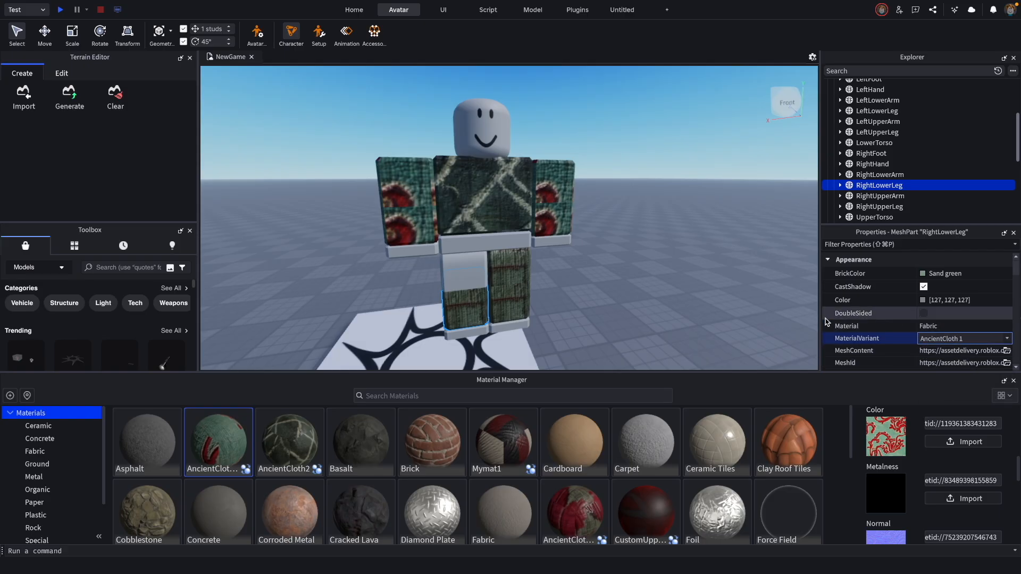
left_click(700, 298)
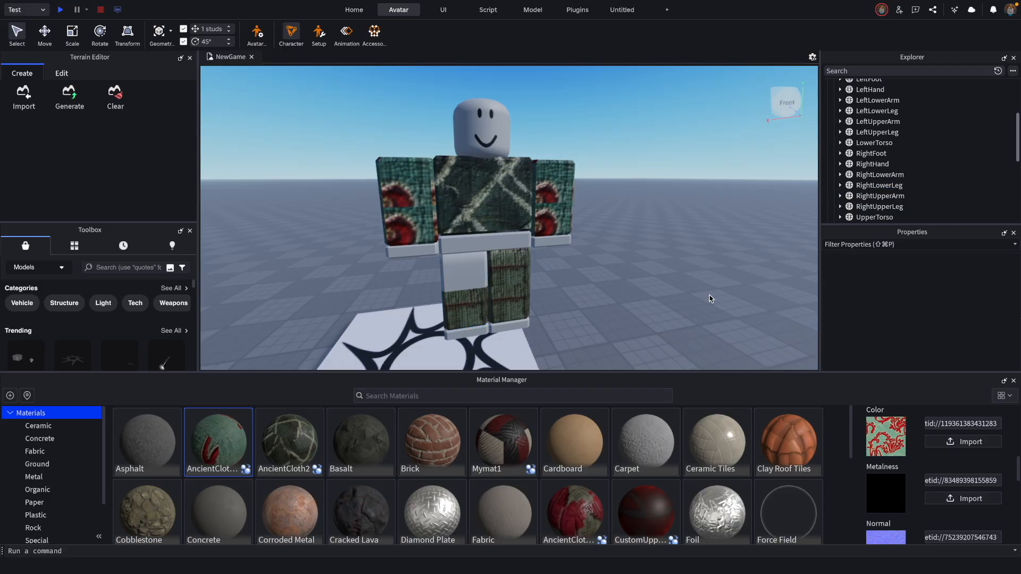
Assign the AncientCloth 1 material variant to the rig's RightUpperLeg
left_click(881, 186)
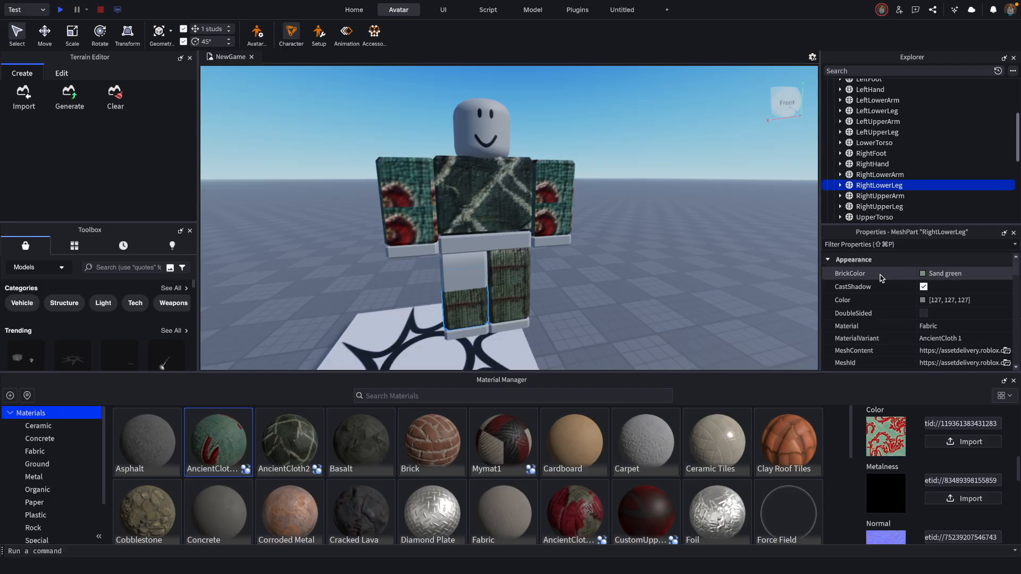
left_click(892, 206)
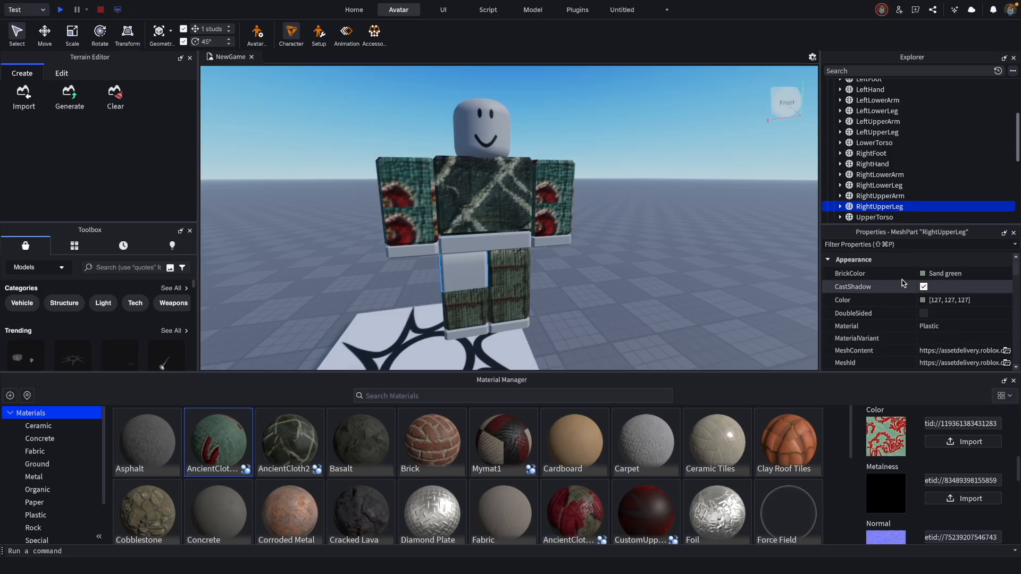
left_click(949, 337)
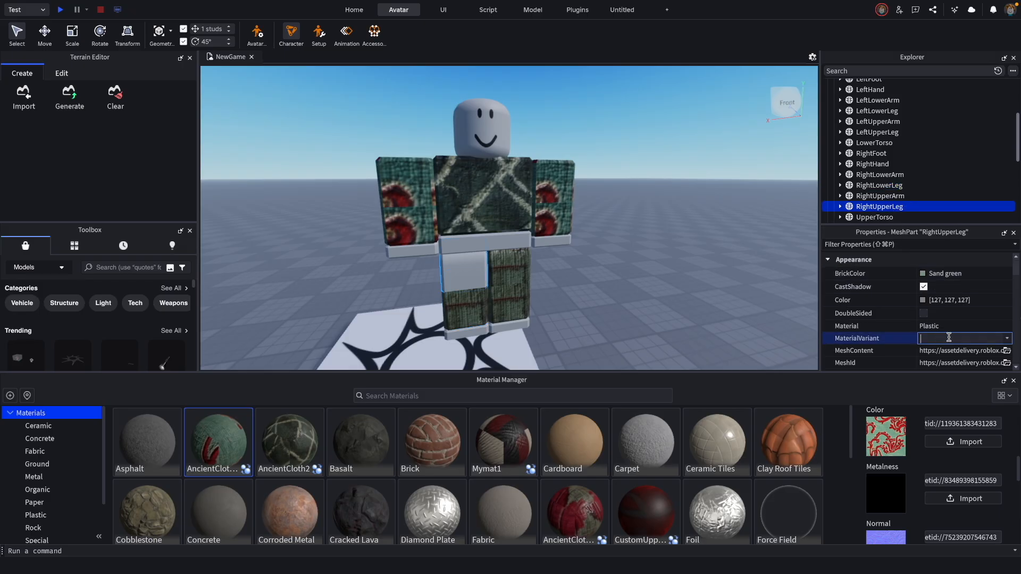
left_click(1007, 338)
left_click(956, 366)
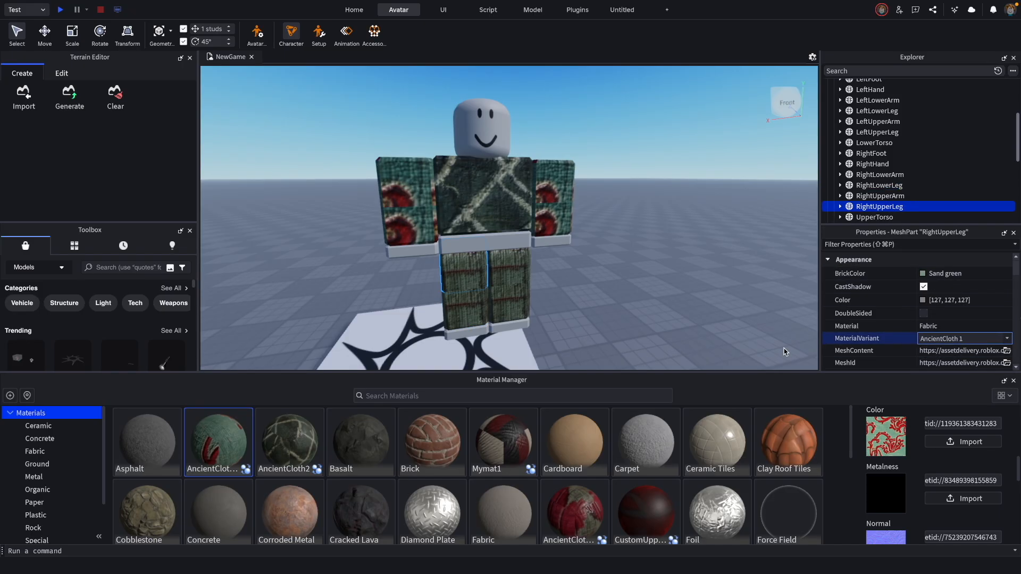
Examine the complete cloth outfit on the rig from the front and side, both near and far
left_click(684, 287)
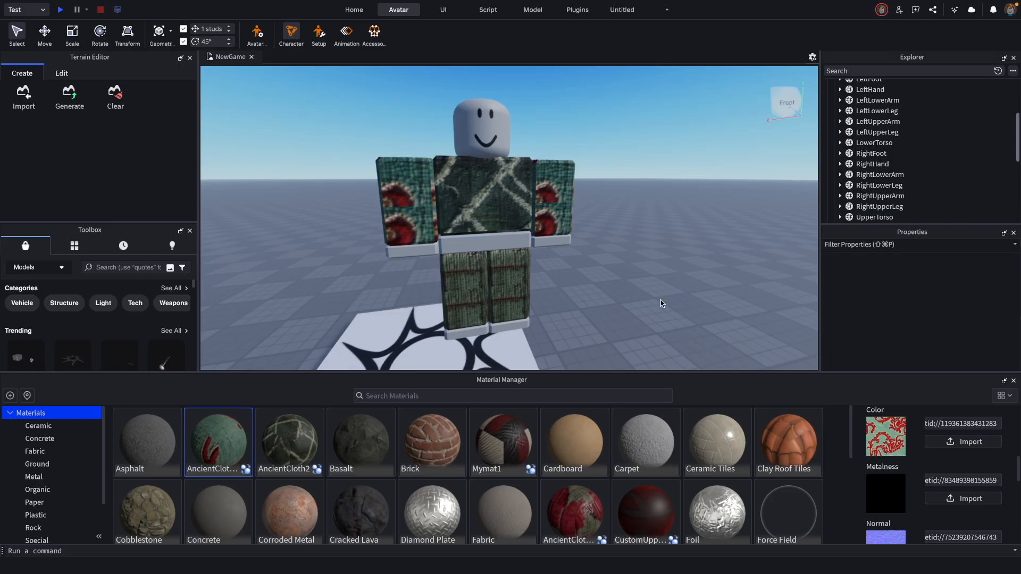
scroll(664, 296, "down", 5)
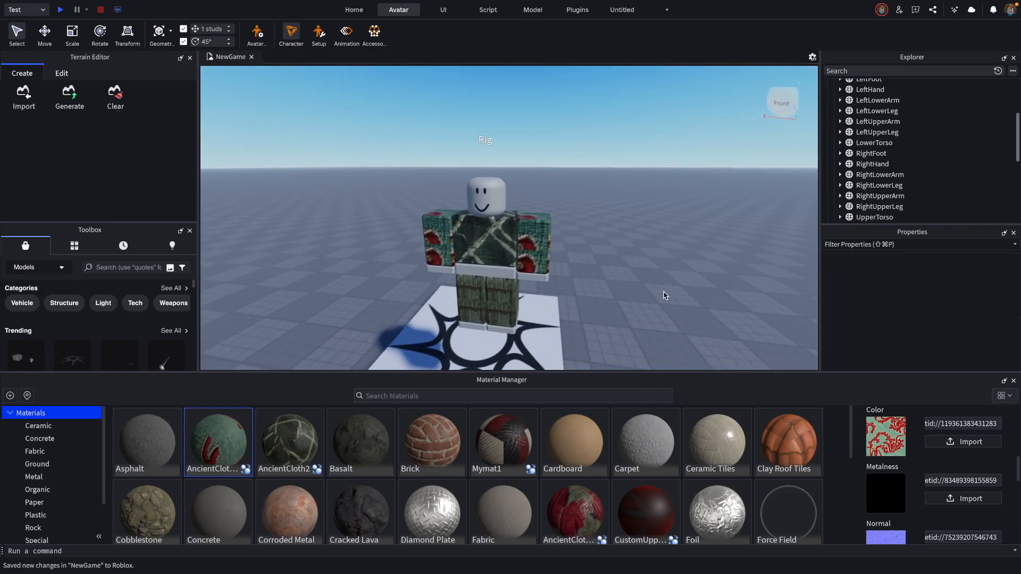
scroll(664, 295, "down", 4)
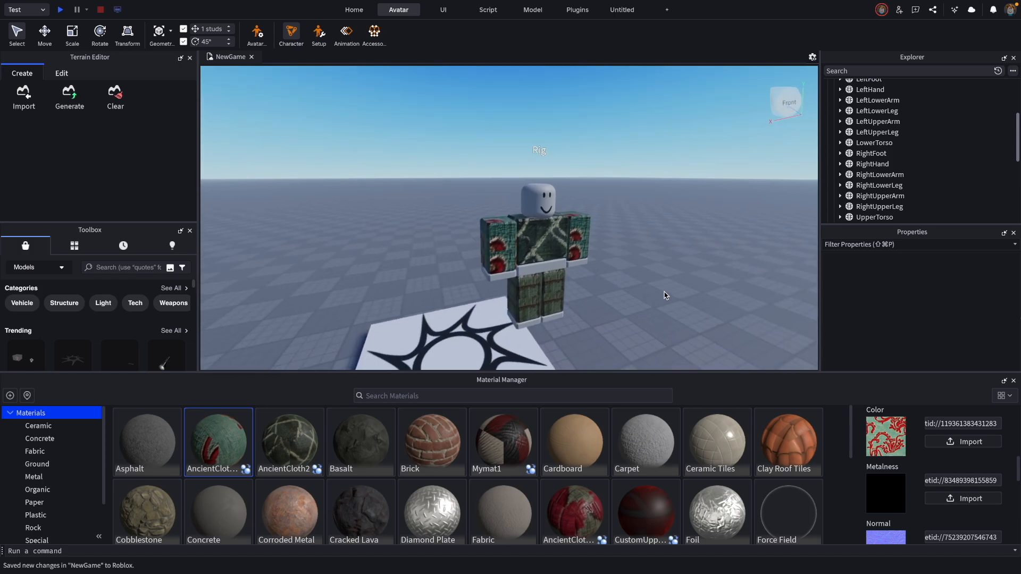
scroll(664, 296, "up", 6)
scroll(665, 296, "down", 3)
scroll(664, 296, "up", 4)
scroll(664, 296, "down", 4)
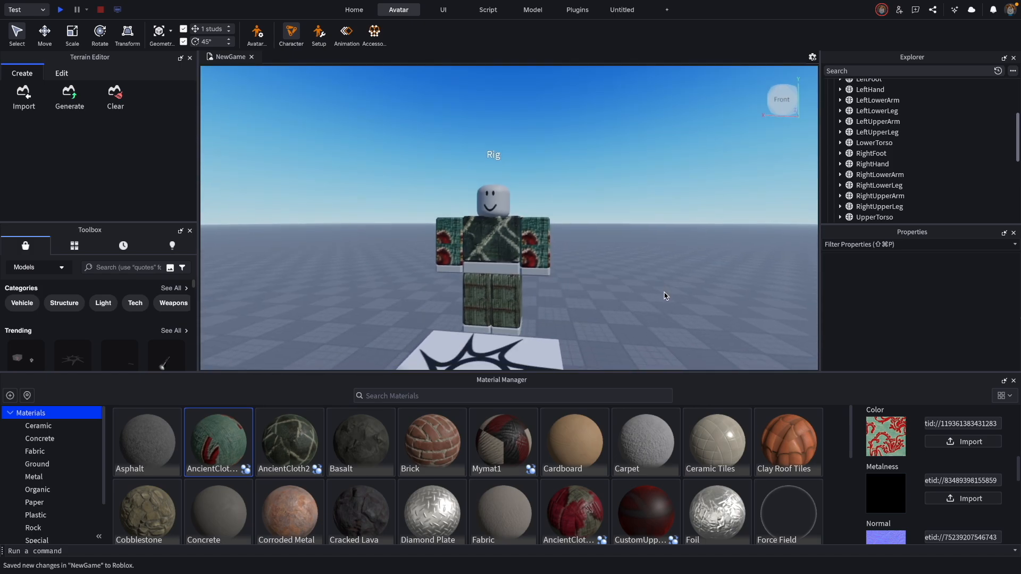
right_click_drag(664, 296, 664, 292)
scroll(664, 296, "up", 3)
left_click_drag(664, 293, 747, 292)
key("super+z")
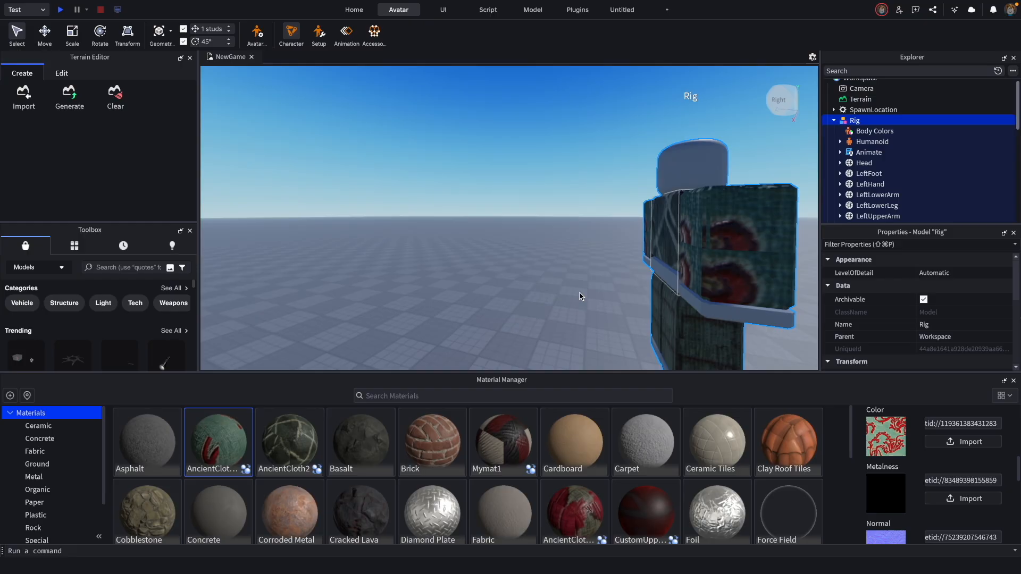
scroll(582, 311, "down", 4)
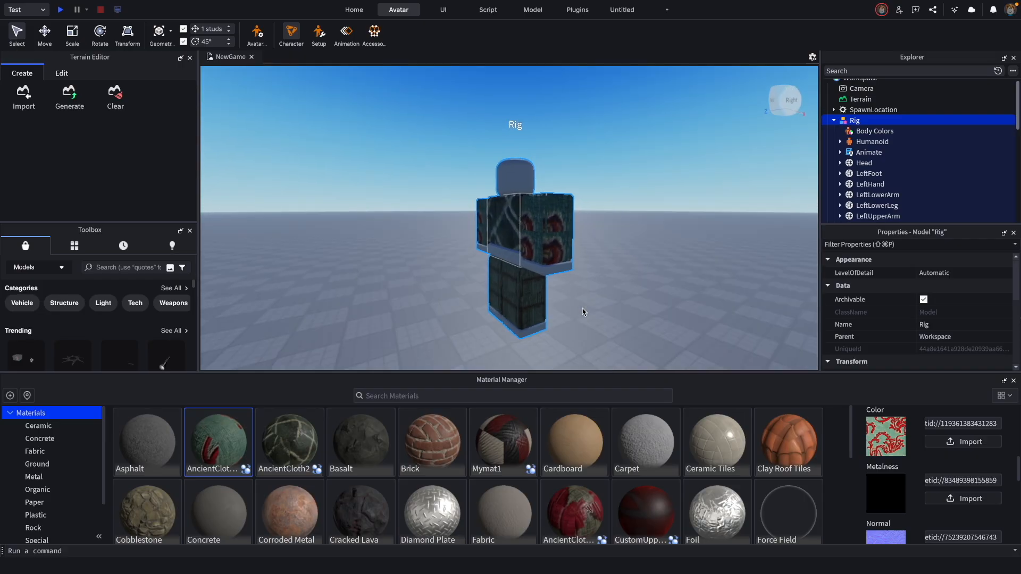
scroll(582, 312, "down", 3)
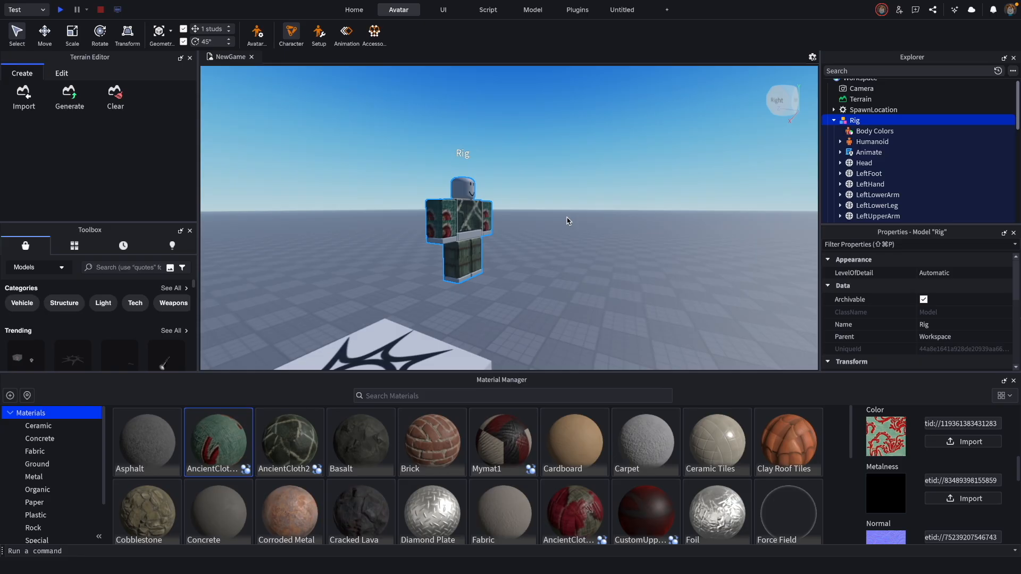
right_click_drag(580, 240, 579, 241)
scroll(580, 240, "up", 4)
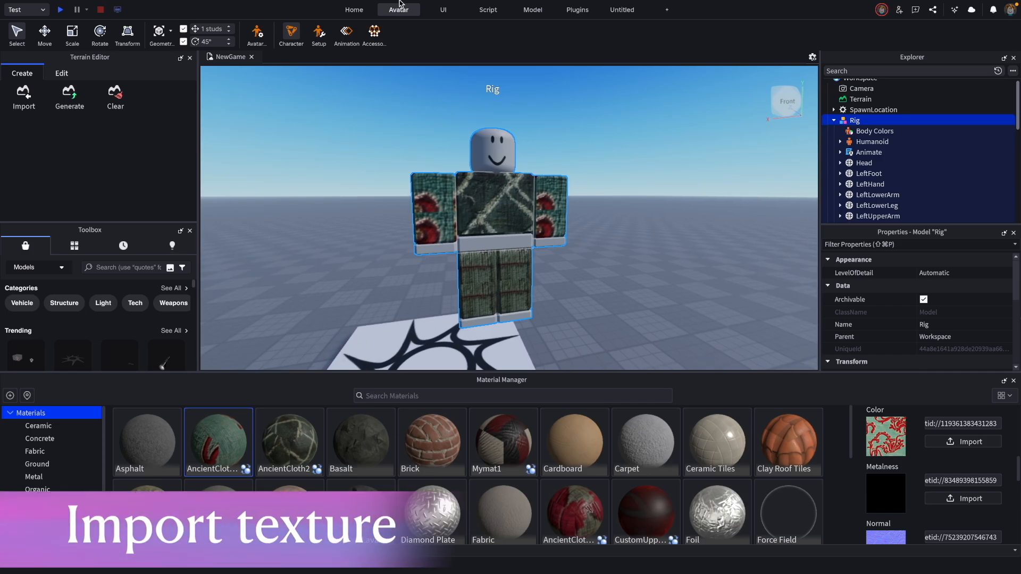
Import the Test.png image from the Desktop into the experience's assets through the Asset Manager
left_click(236, 7)
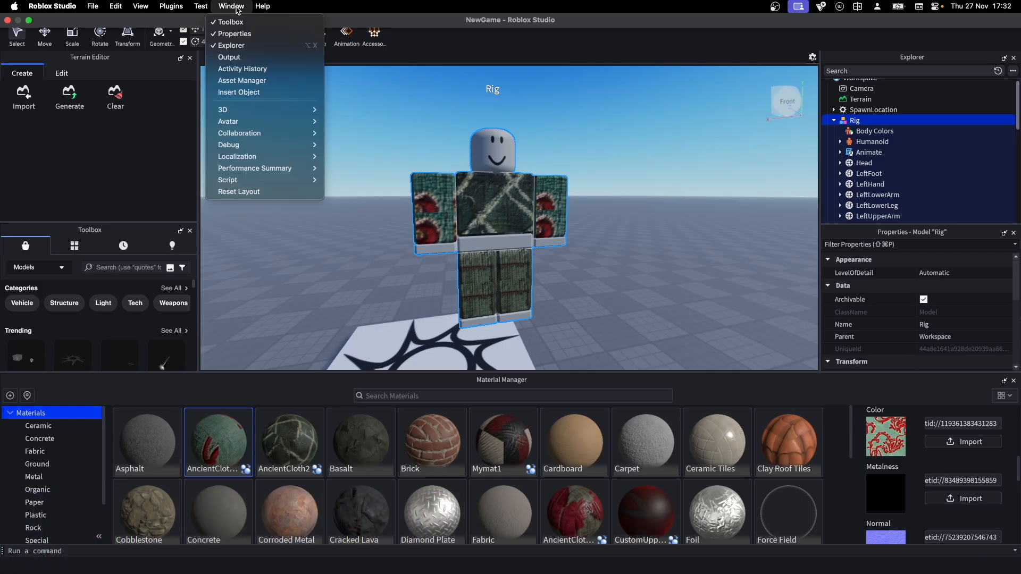
left_click(274, 84)
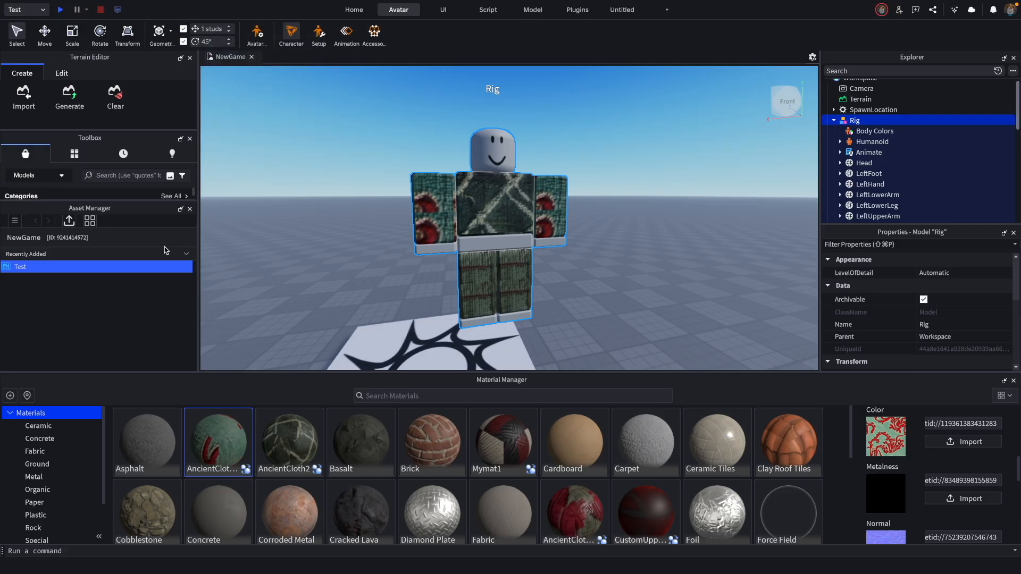
left_click(69, 221)
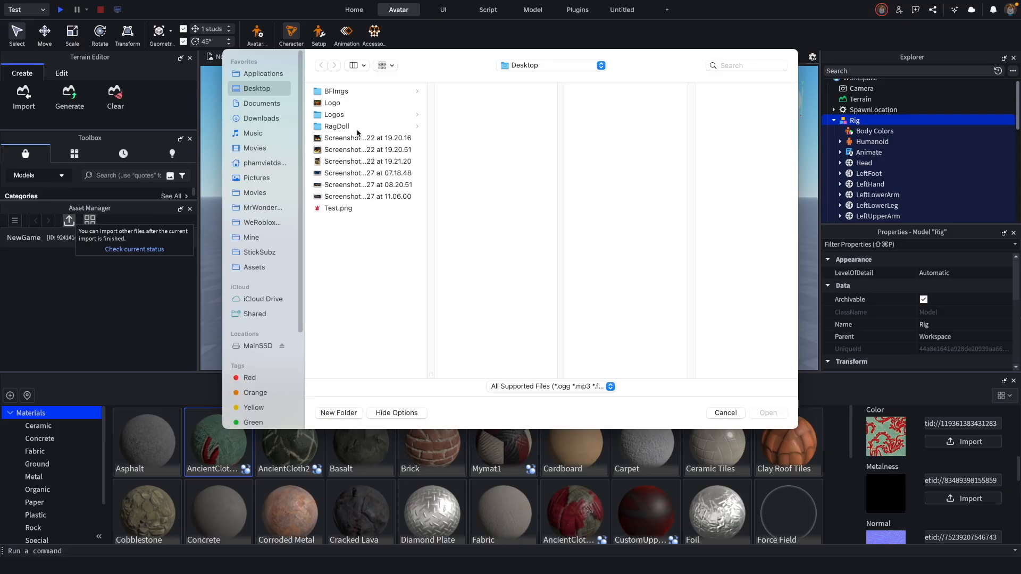
left_click(337, 209)
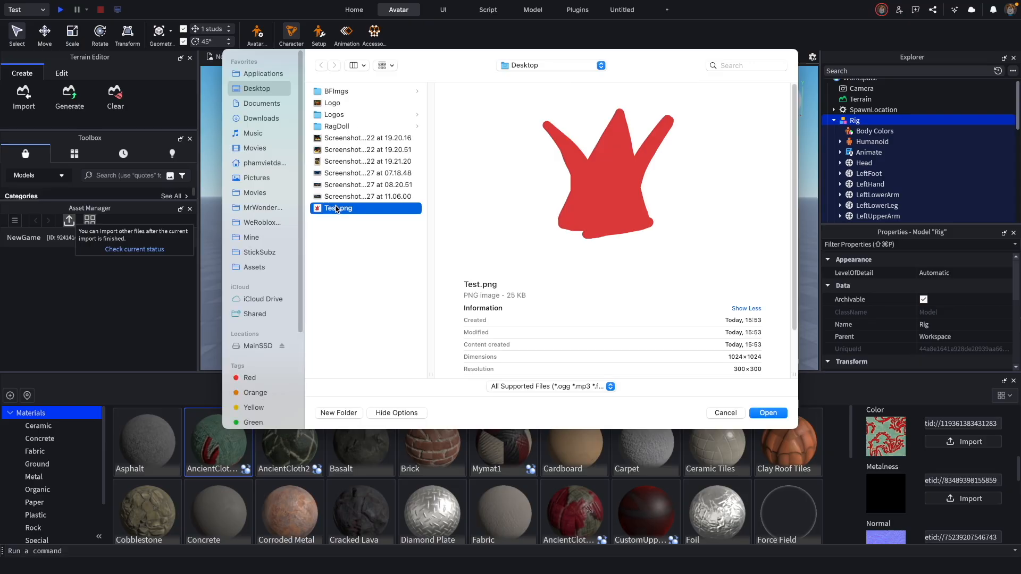
double_click(338, 209)
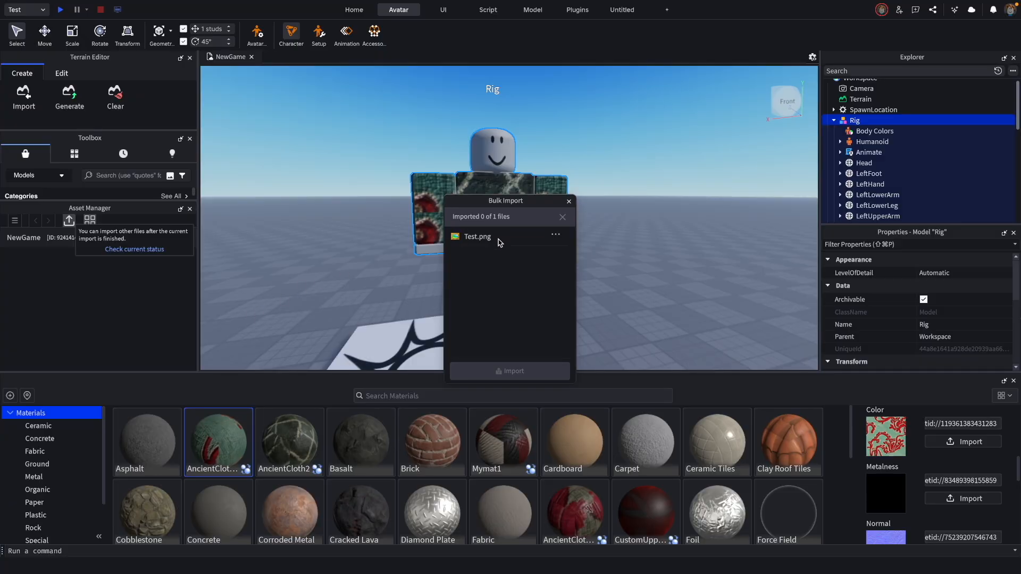
left_click(563, 217)
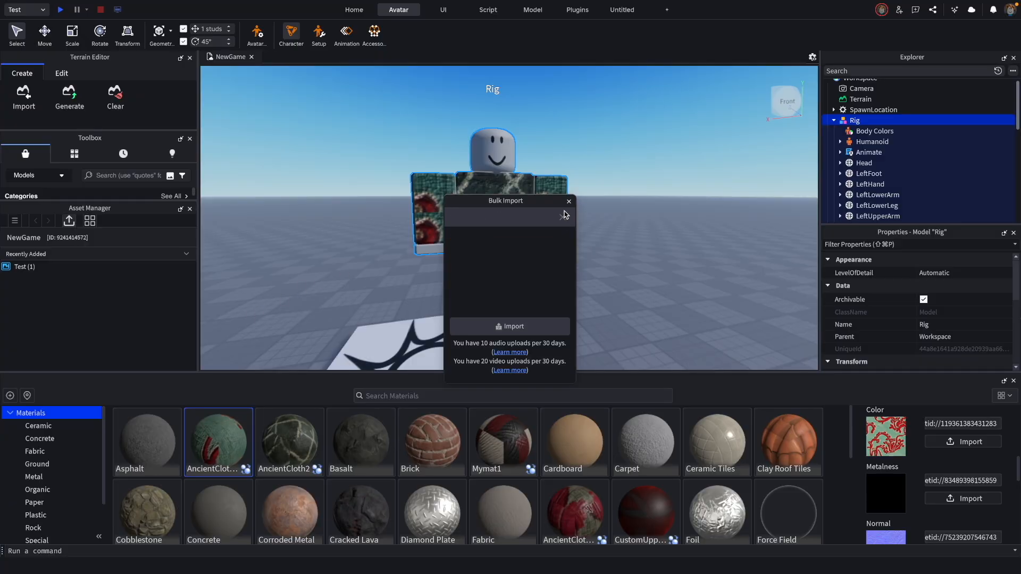
left_click(569, 201)
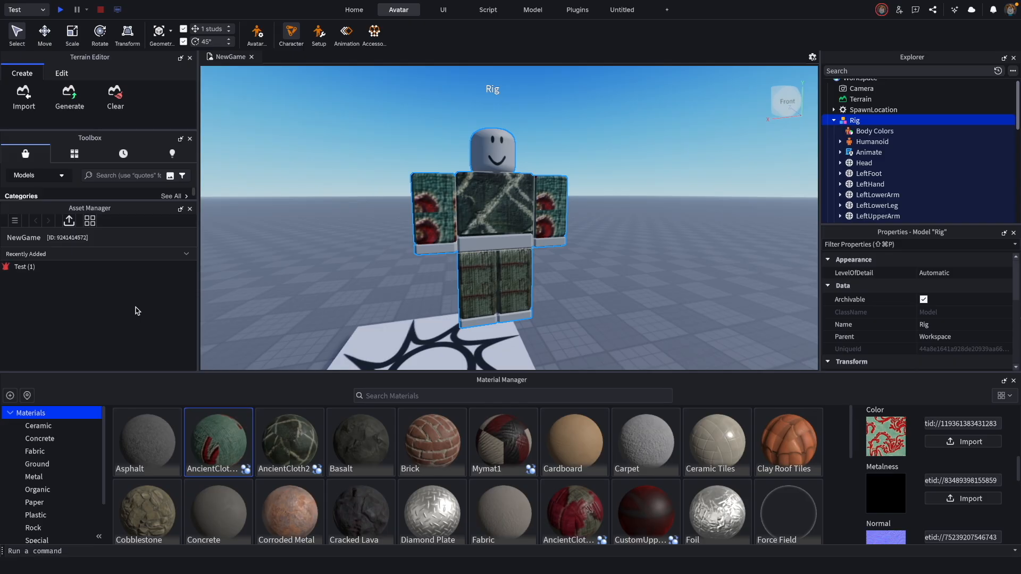
Apply the imported Test (1) image as a decal on the front of the rig's upper torso
left_click(29, 269)
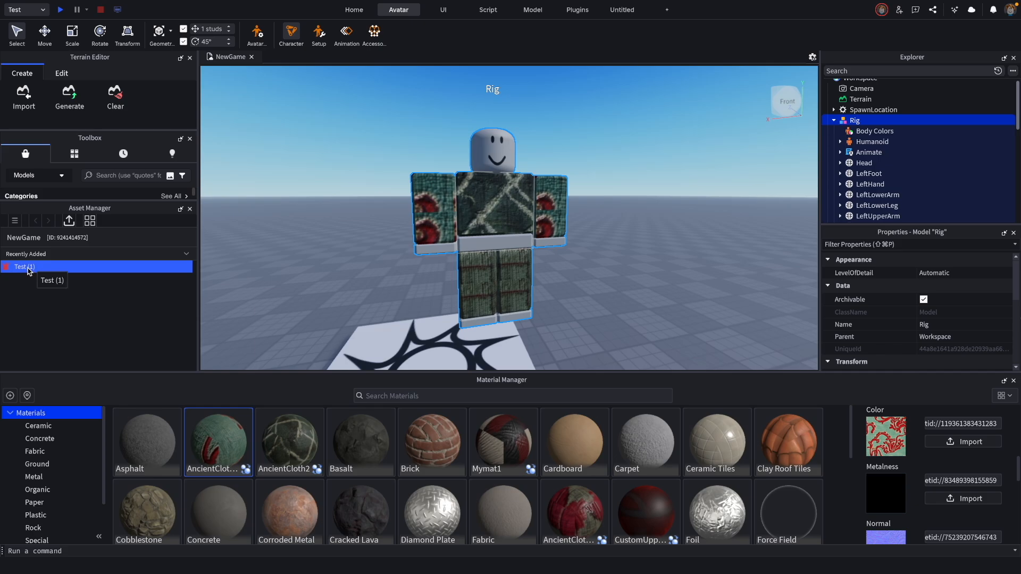
left_click_drag(28, 271, 525, 227)
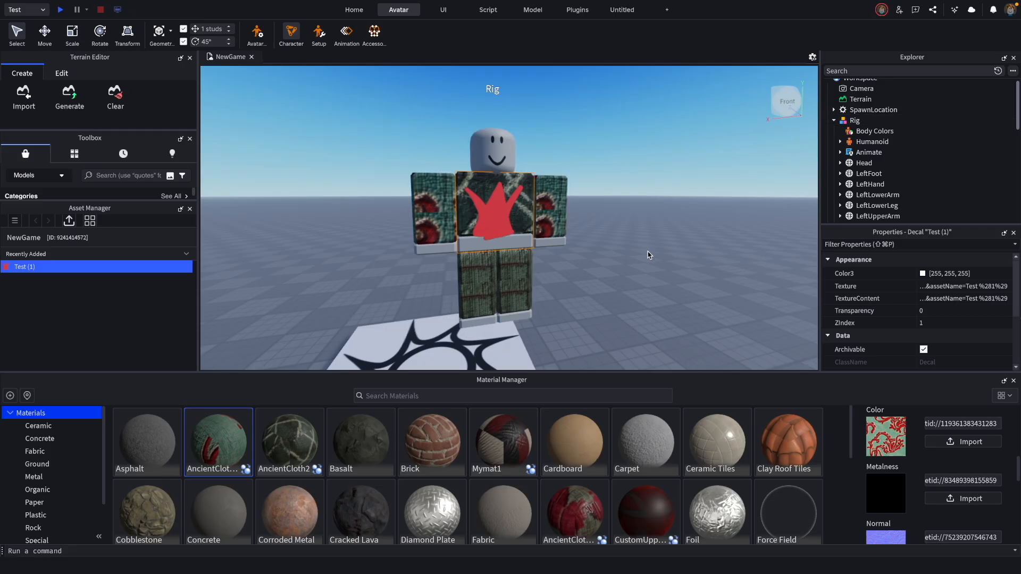
right_click_drag(648, 255, 648, 255)
scroll(648, 255, "up", 3)
scroll(647, 255, "down", 3)
scroll(648, 255, "up", 3)
scroll(648, 255, "down", 5)
scroll(648, 255, "up", 3)
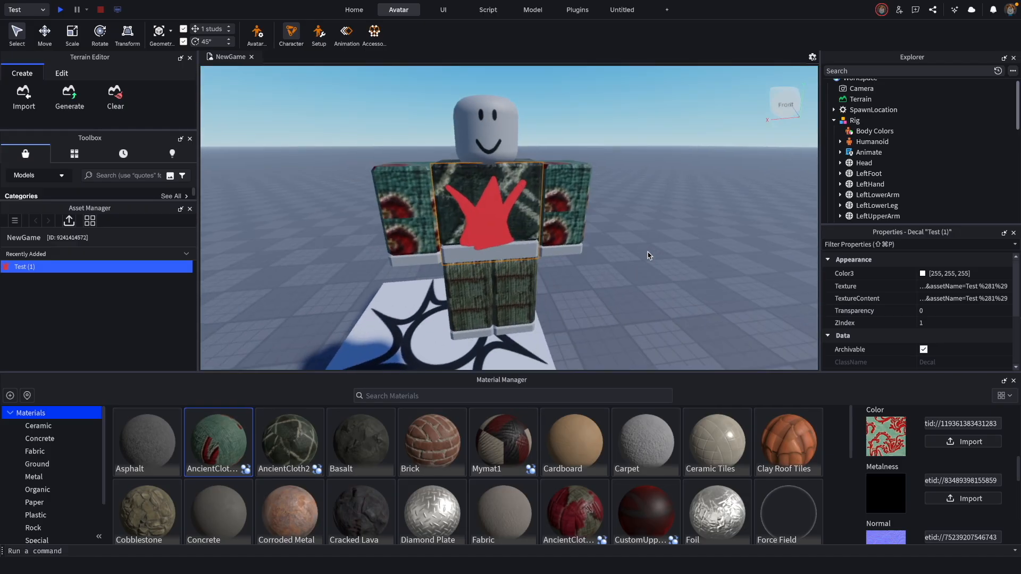
left_click(659, 187)
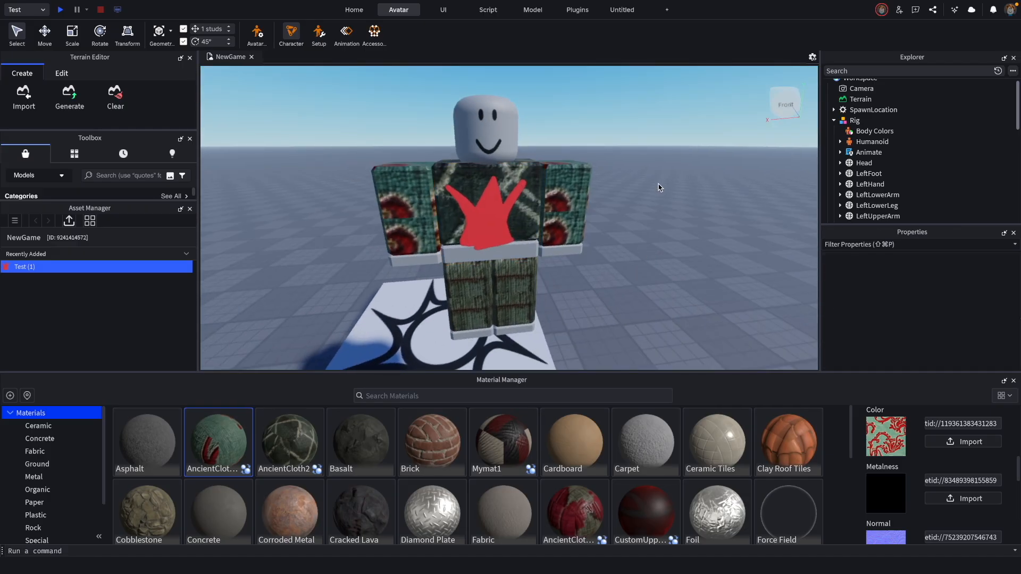
Examine how the crown-shaped decal looks on the rig's torso from the front and at an angle, near and far
right_click_drag(694, 248, 692, 243)
scroll(696, 248, "down", 3)
scroll(696, 248, "up", 5)
scroll(697, 249, "down", 5)
scroll(697, 248, "up", 4)
scroll(697, 245, "up", 3)
scroll(696, 244, "down", 5)
scroll(697, 245, "up", 4)
scroll(697, 249, "down", 5)
scroll(697, 248, "up", 5)
scroll(698, 248, "down", 5)
left_click(696, 245)
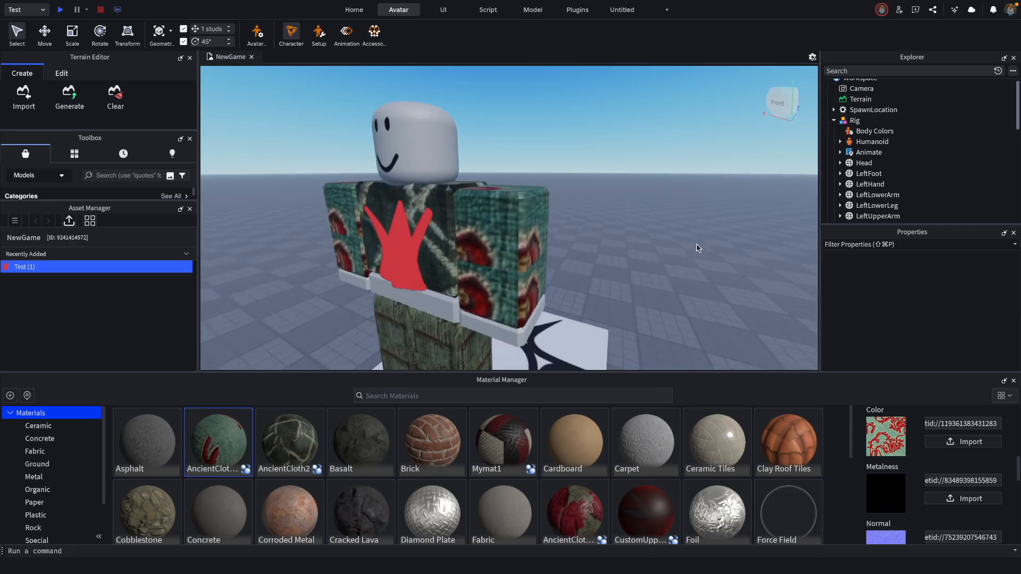
scroll(697, 247, "down", 5)
scroll(697, 248, "up", 3)
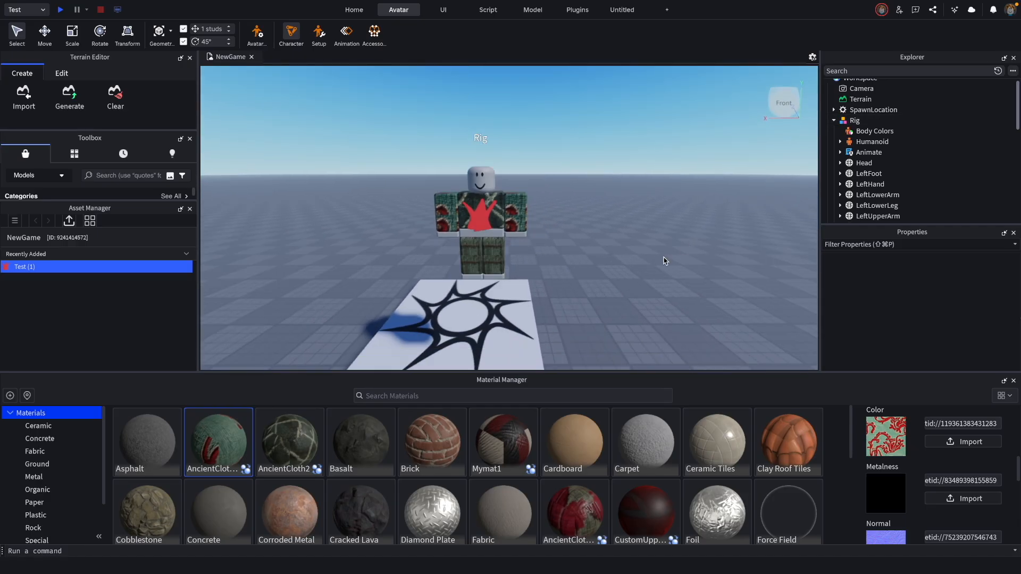
right_click_drag(620, 297, 629, 289)
scroll(627, 291, "up", 5)
scroll(626, 290, "down", 4)
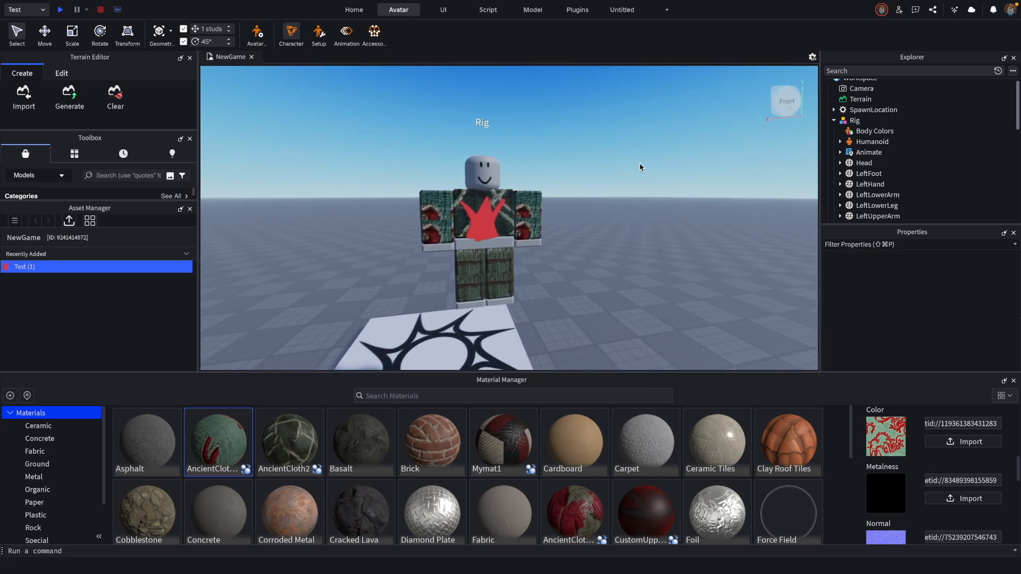
Shrink the Material Manager to enlarge the 3D viewport, and view the whole dressed rig near and far
left_click_drag(771, 372, 756, 475)
left_click_drag(750, 421, 742, 396)
right_click_drag(714, 372, 713, 371)
scroll(712, 371, "up", 4)
scroll(710, 371, "down", 4)
scroll(710, 368, "up", 4)
scroll(711, 367, "down", 5)
scroll(713, 371, "up", 3)
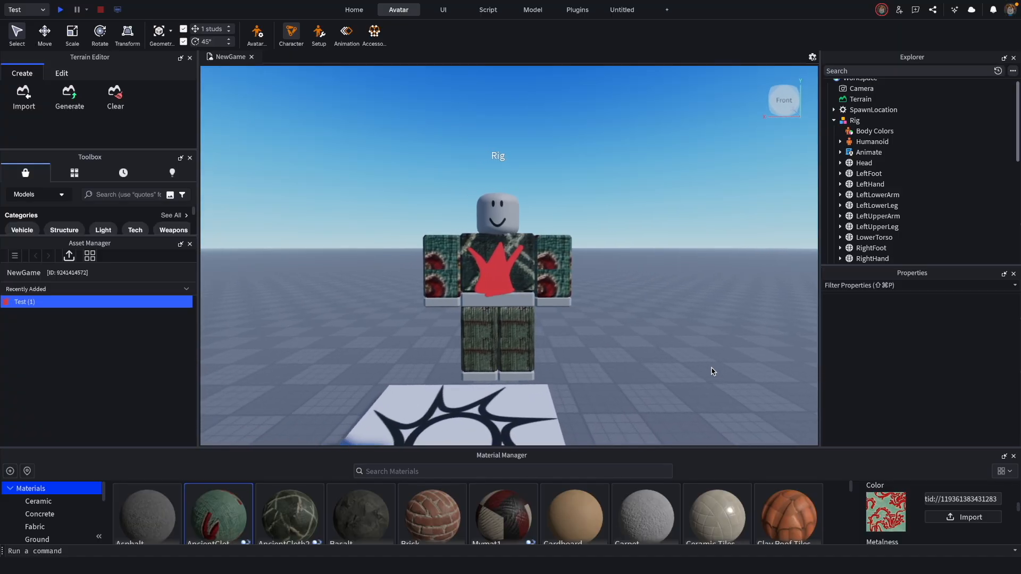
scroll(713, 372, "up", 2)
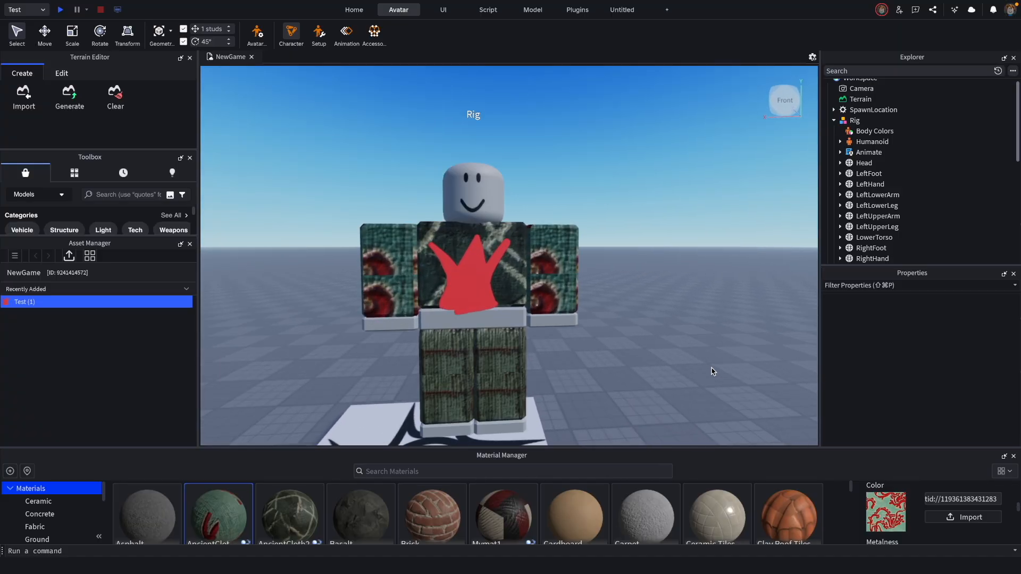
scroll(713, 371, "down", 4)
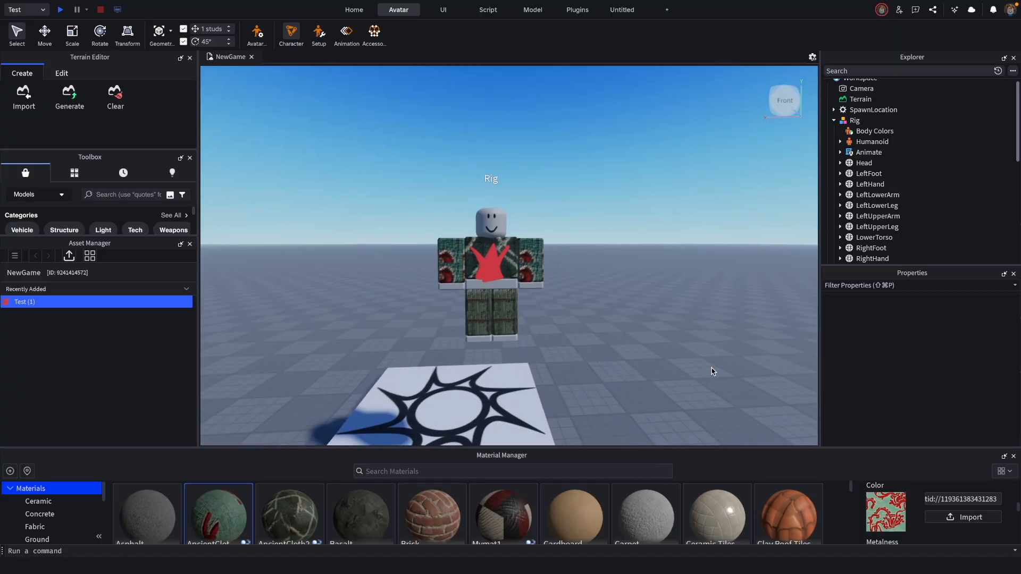